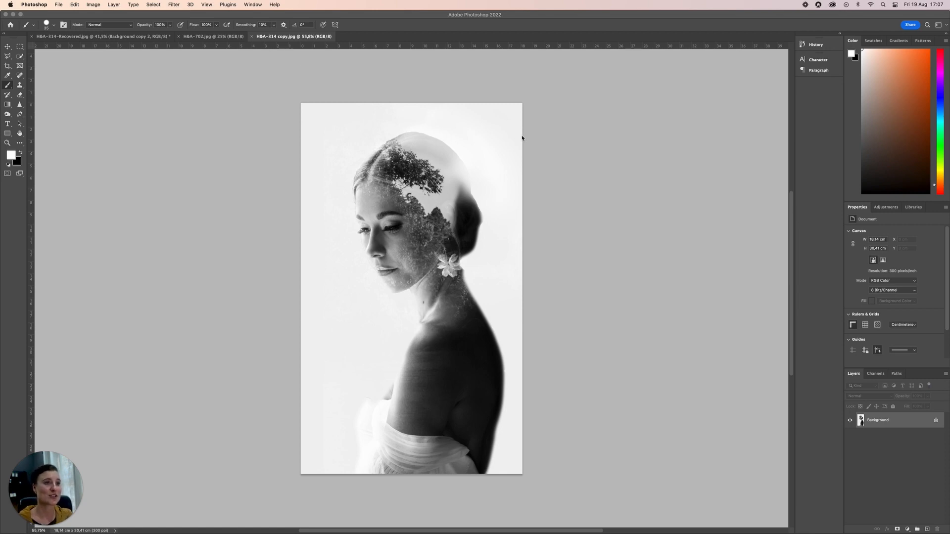
Step: In the H&A-314-Recovered.jpg portrait, delete the Background copy 2 layer and make a fresh duplicate of Background copy
left_click(206, 38)
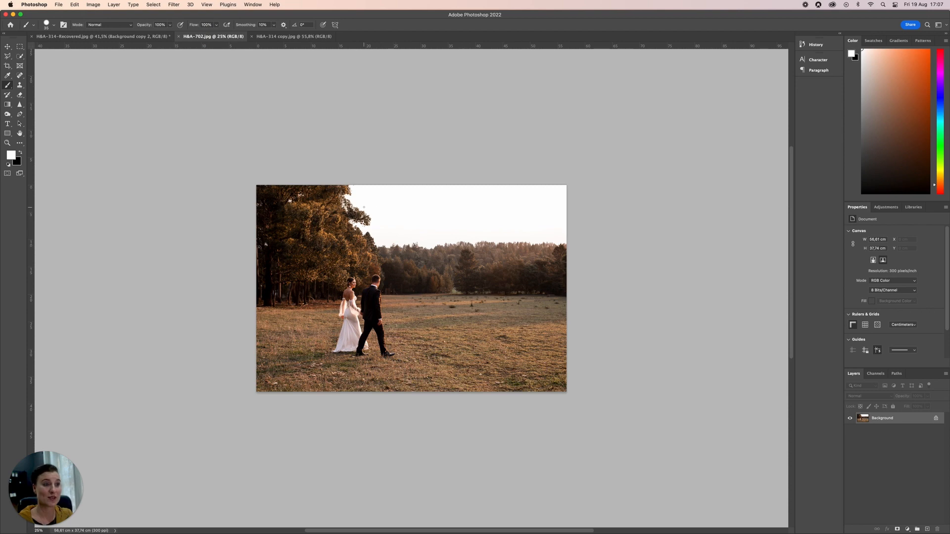
left_click(98, 37)
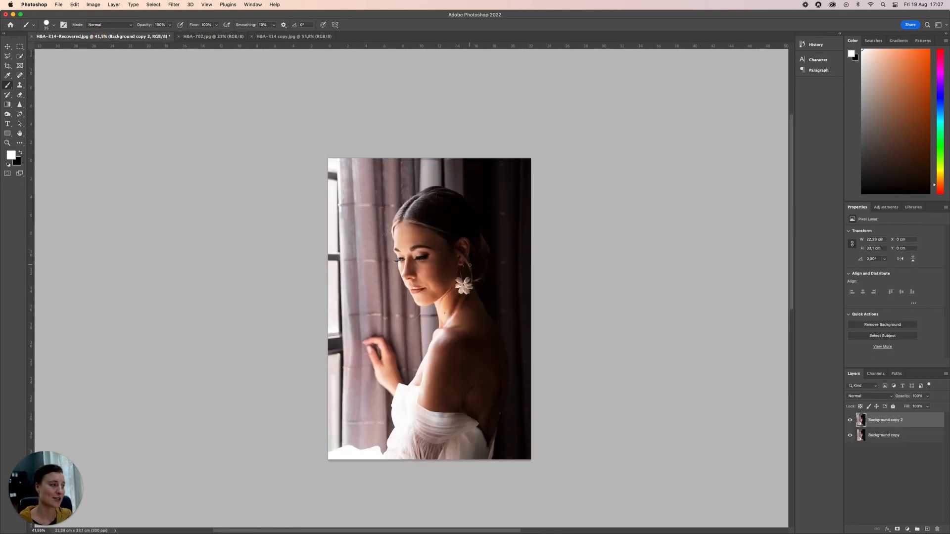
key("BackSpace")
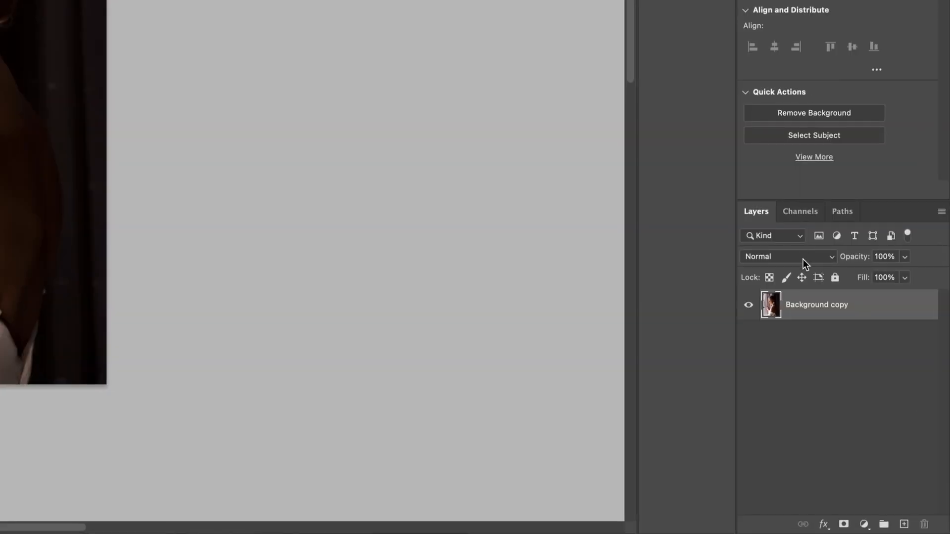
left_click_drag(899, 314, 906, 527)
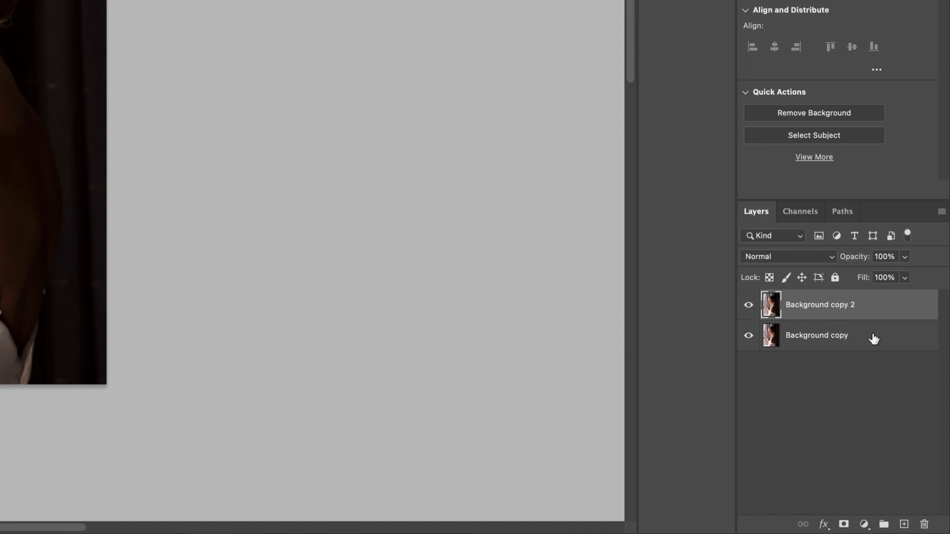
left_click(748, 305)
left_click(749, 306)
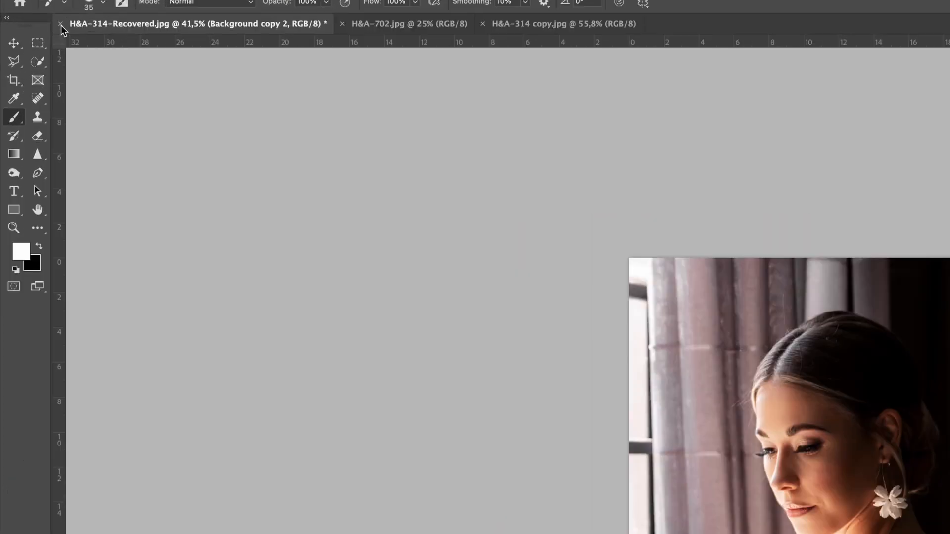
Step: Use the Quick Selection tool's Select Subject option to select the woman on the duplicated layer
left_click(37, 62)
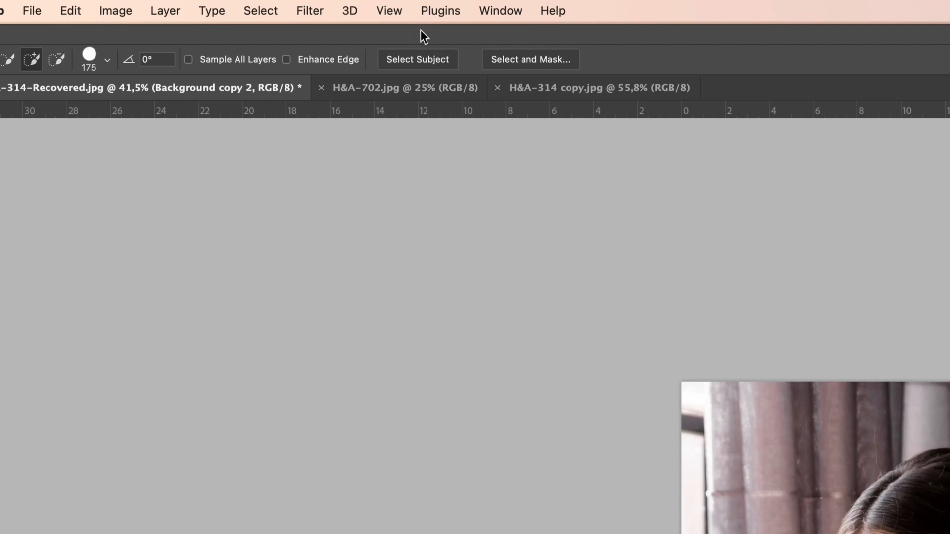
left_click(417, 57)
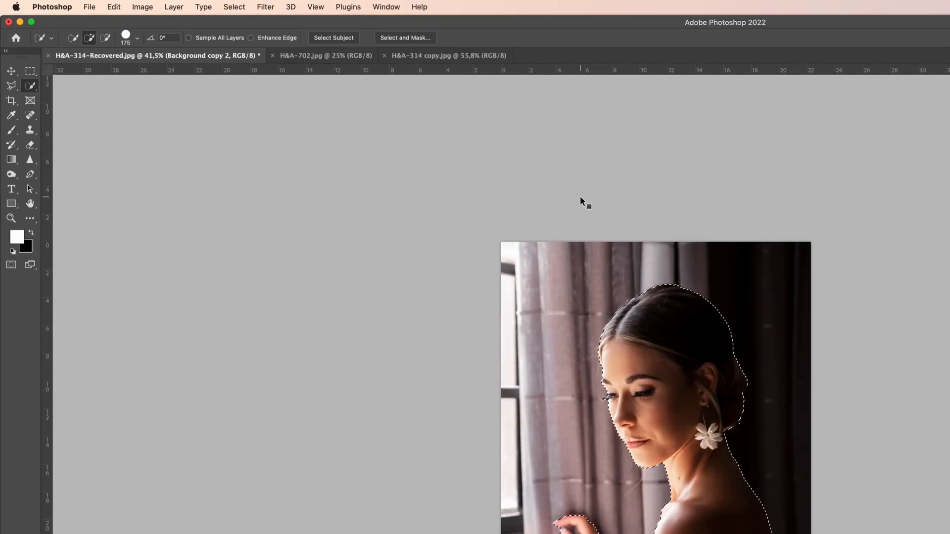
left_click_drag(857, 469, 649, 259)
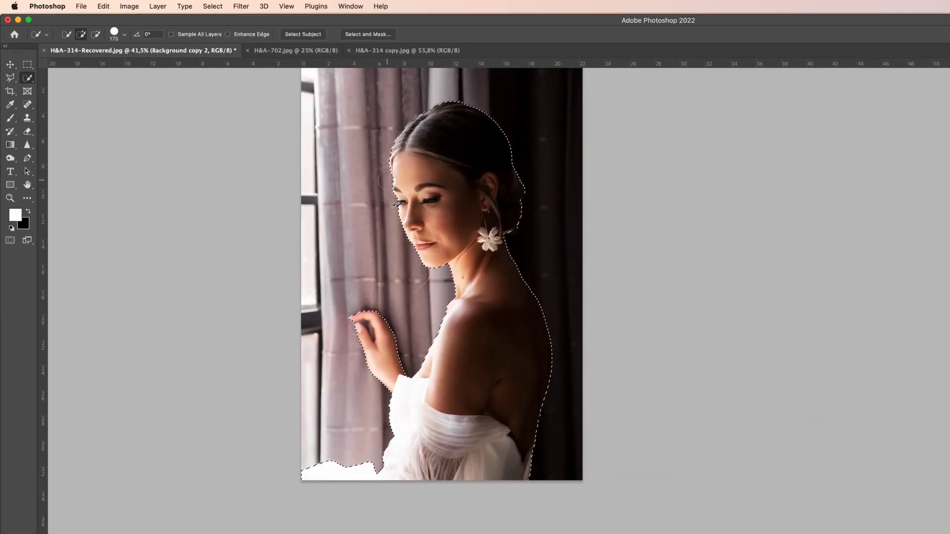
Step: Add the protruding eyelashes to the selection with the Quick Selection brush reduced to 15 px
scroll(426, 200, "up", 15)
scroll(425, 200, "down", 15)
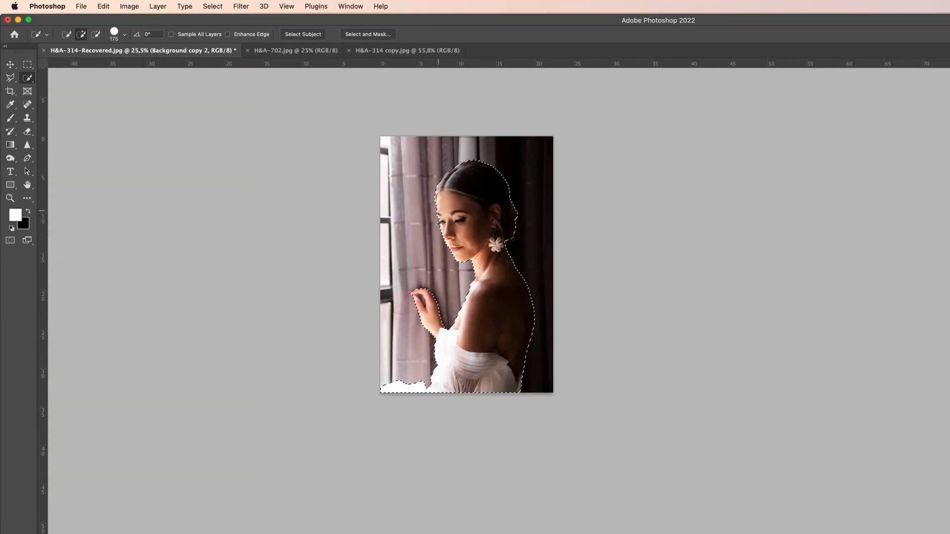
scroll(448, 222, "up", 8)
left_click_drag(423, 222, 471, 228)
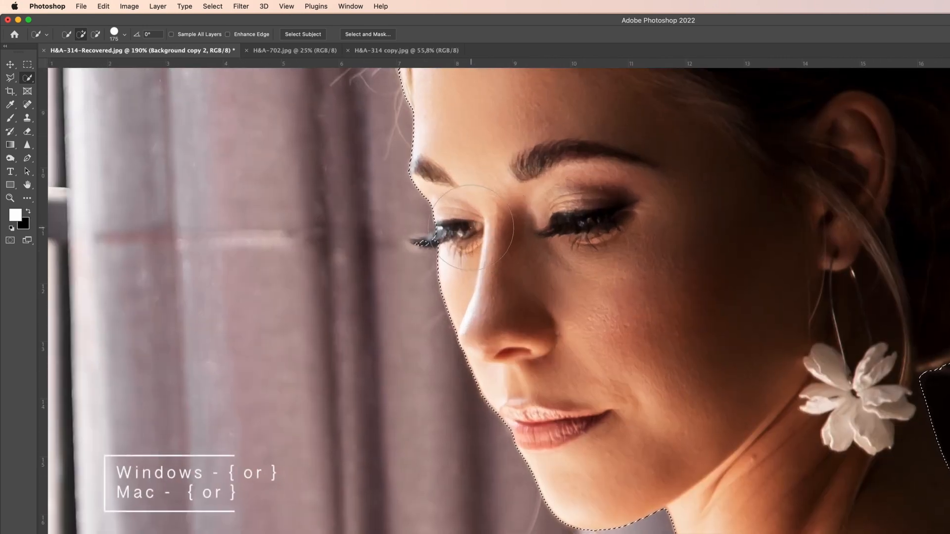
key("bracketleft")
key("bracketleft")
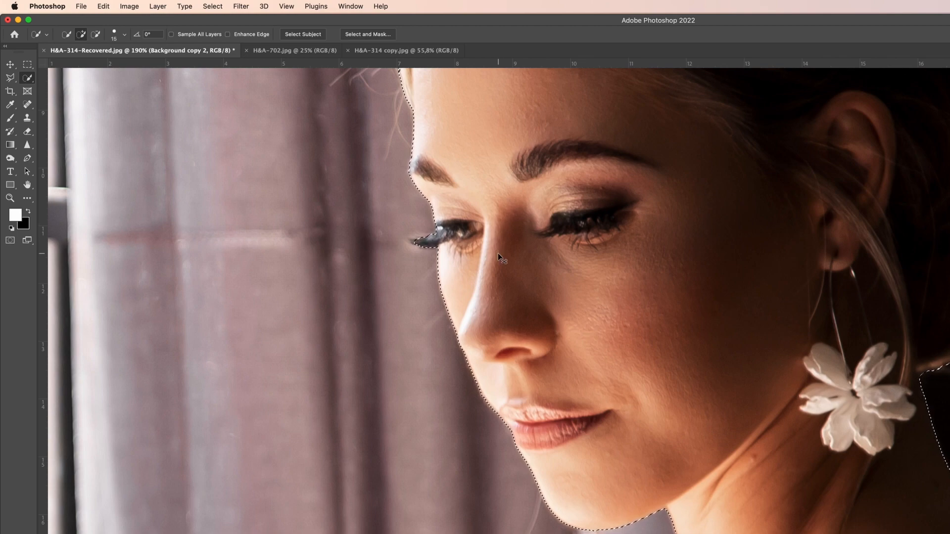
Step: Subtract the raised hand and forearm from the selection with a 200 px Quick Selection brush
key("super+minus")
key("super+minus")
left_click_drag(655, 400, 470, 144)
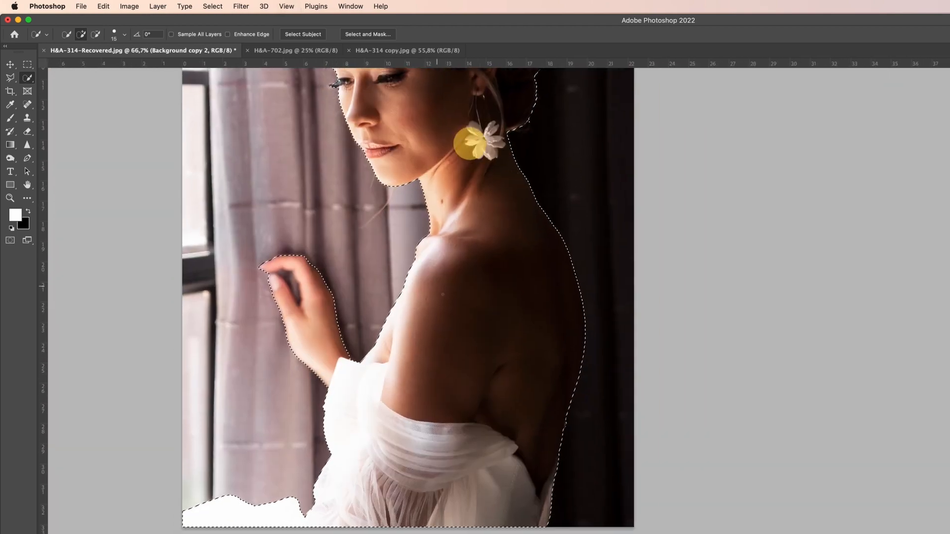
left_click_drag(549, 366, 615, 310)
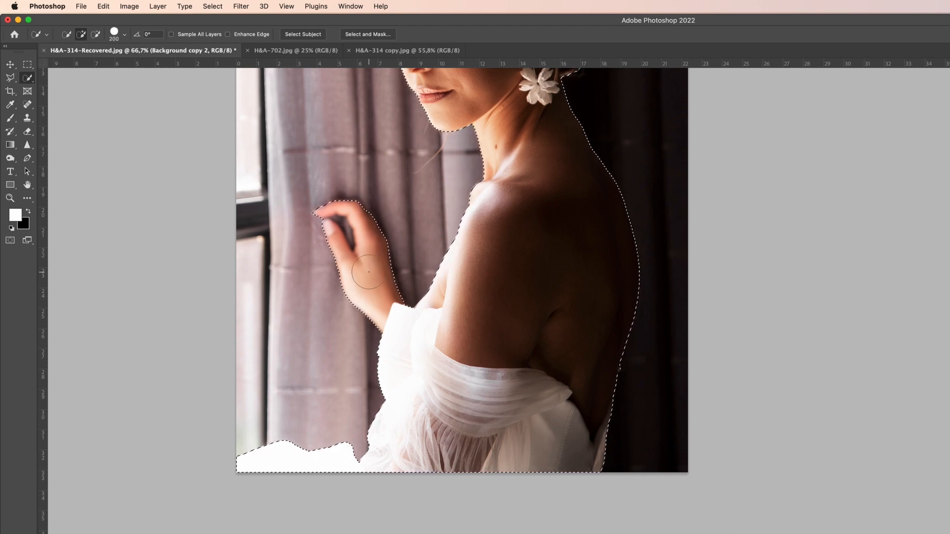
key("alt")
mouse_move(380, 271)
left_mouse_down()
mouse_move(359, 302)
mouse_move(341, 233)
mouse_move(321, 217)
mouse_move(350, 203)
left_mouse_up()
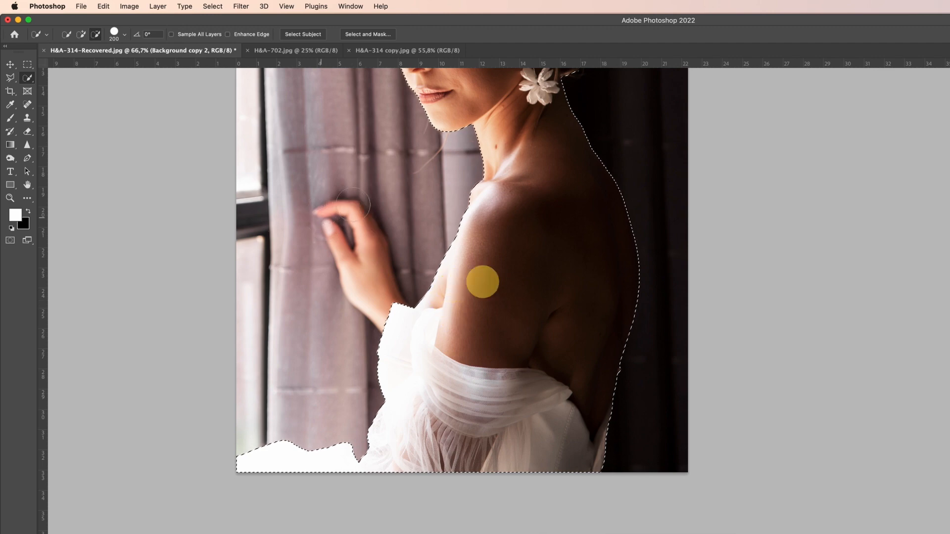
key("space")
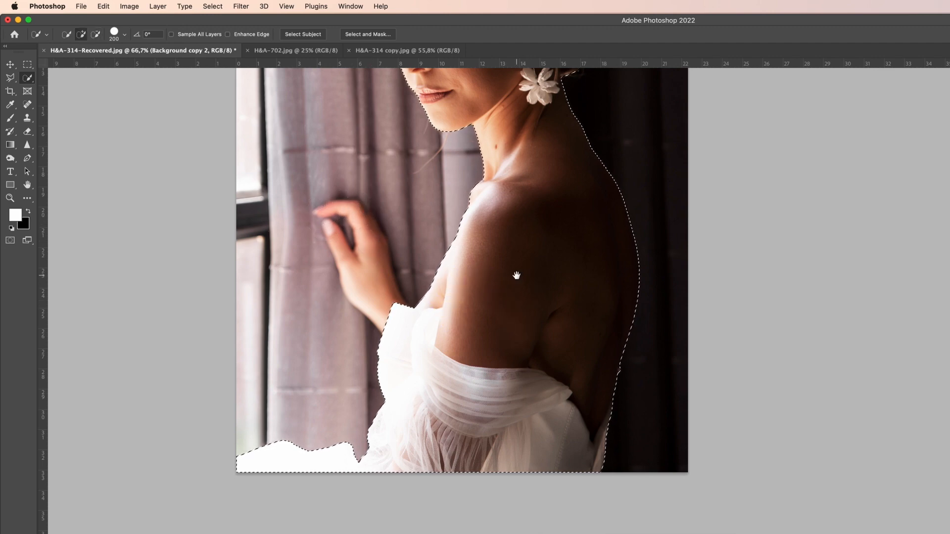
Step: Feather the selection around the woman with a radius of 1 pixel
scroll(517, 275, "down", 10)
scroll(520, 281, "up", 5)
left_click_drag(621, 214, 633, 301)
right_click(519, 307)
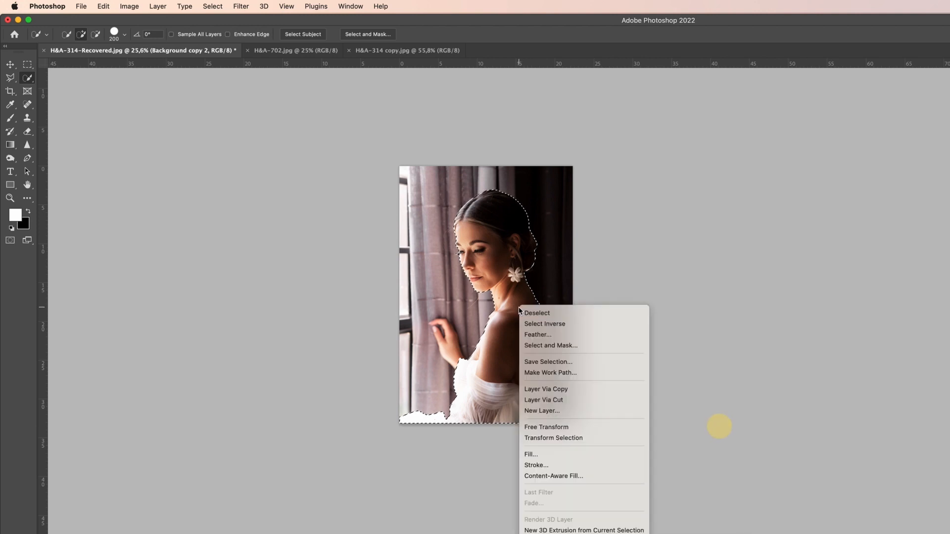
left_click(541, 336)
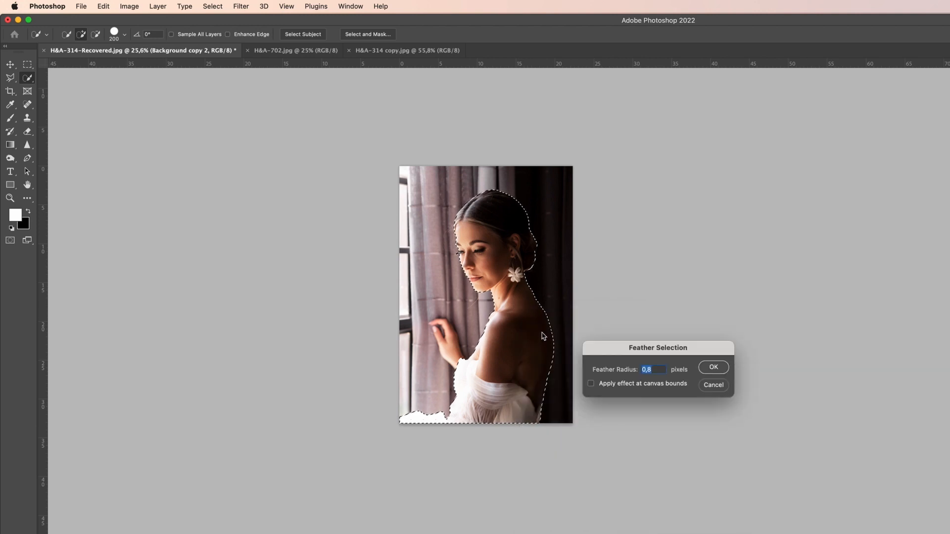
type("1")
left_click(714, 368)
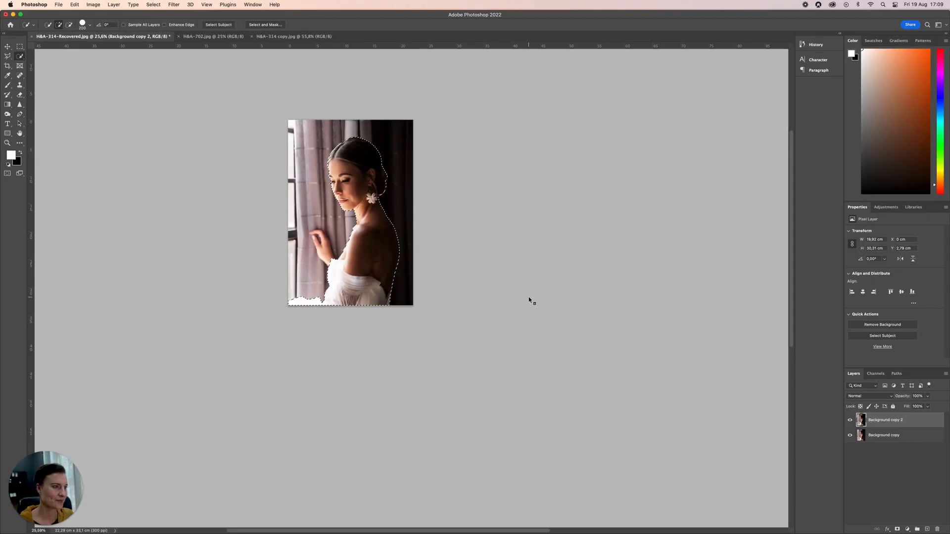
Step: Add a layer mask to Background copy 2 from the selection and hide the Background copy layer
left_click_drag(415, 241, 557, 324)
scroll(560, 325, "up", 1)
scroll(560, 325, "up", 1)
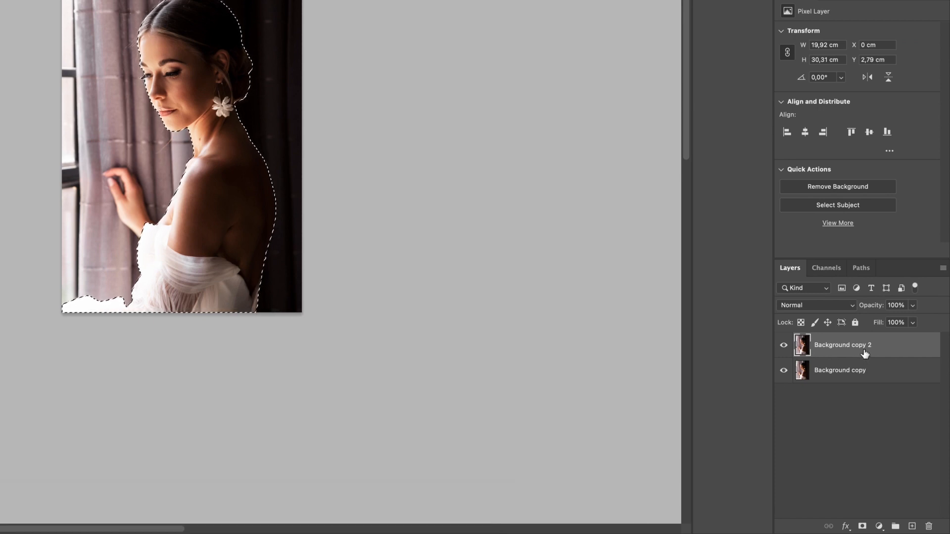
left_click(862, 526)
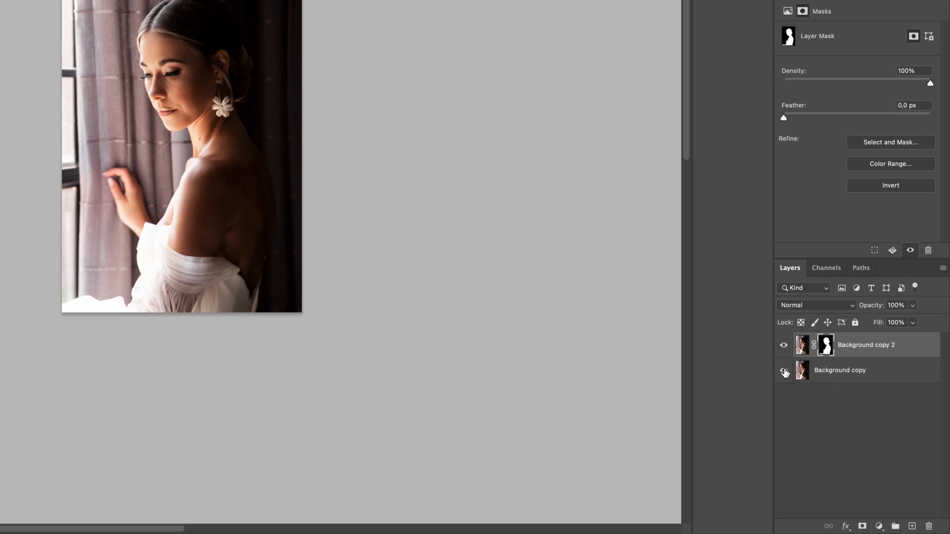
left_click(784, 371)
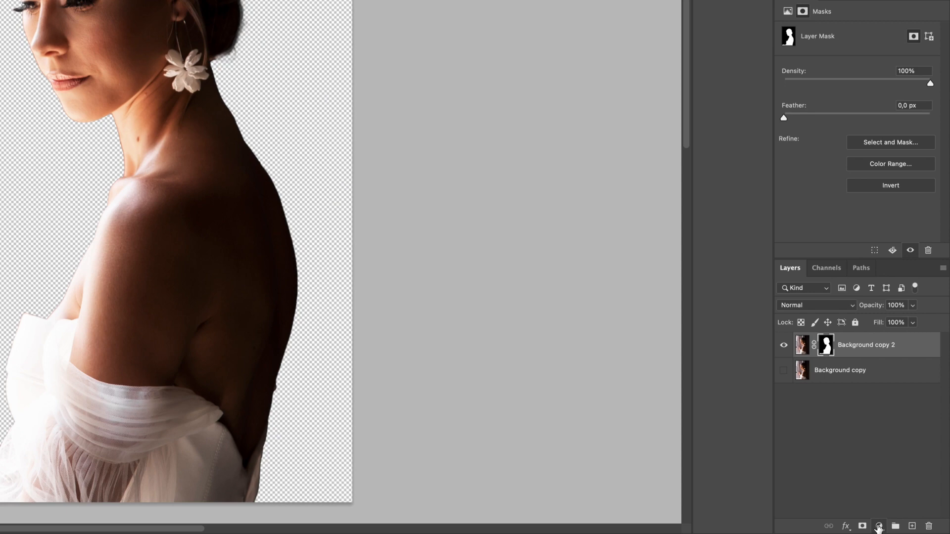
Step: Add a Solid Color fill layer in pure white, #ffffff
left_click(879, 527)
left_click(892, 246)
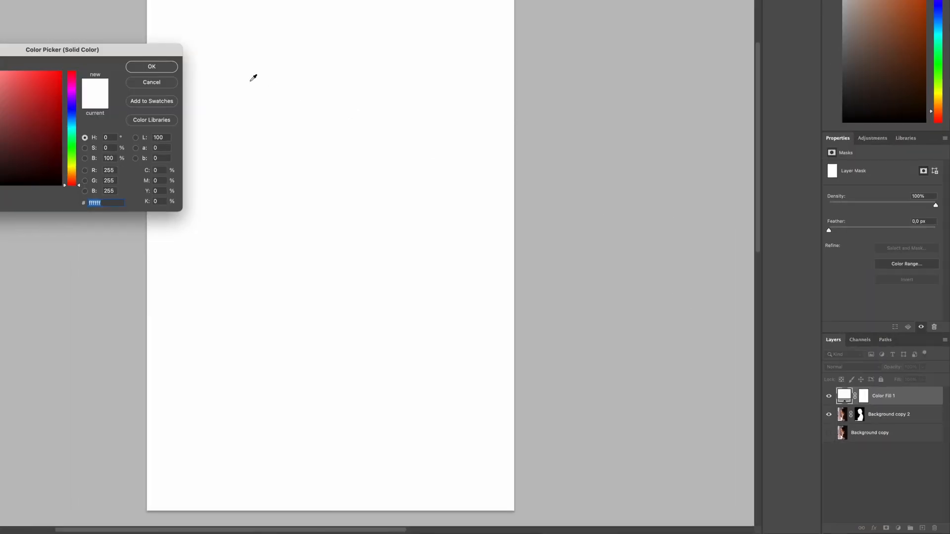
left_click_drag(142, 47, 675, 170)
left_click(566, 236)
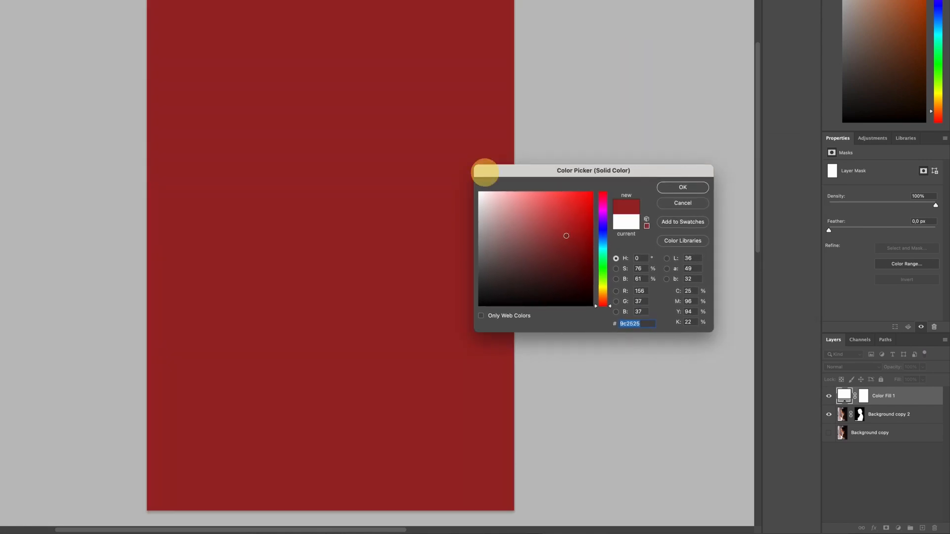
left_click_drag(570, 248, 478, 192)
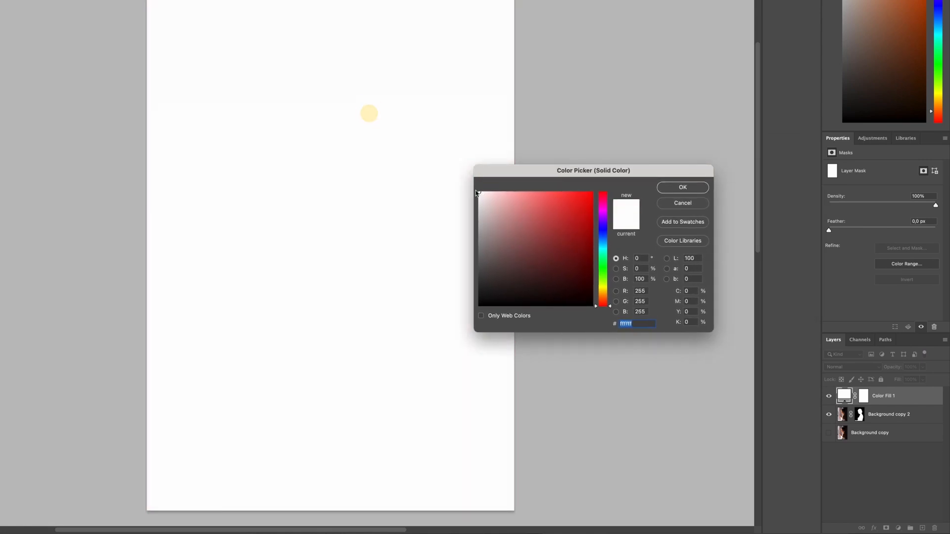
left_click(683, 188)
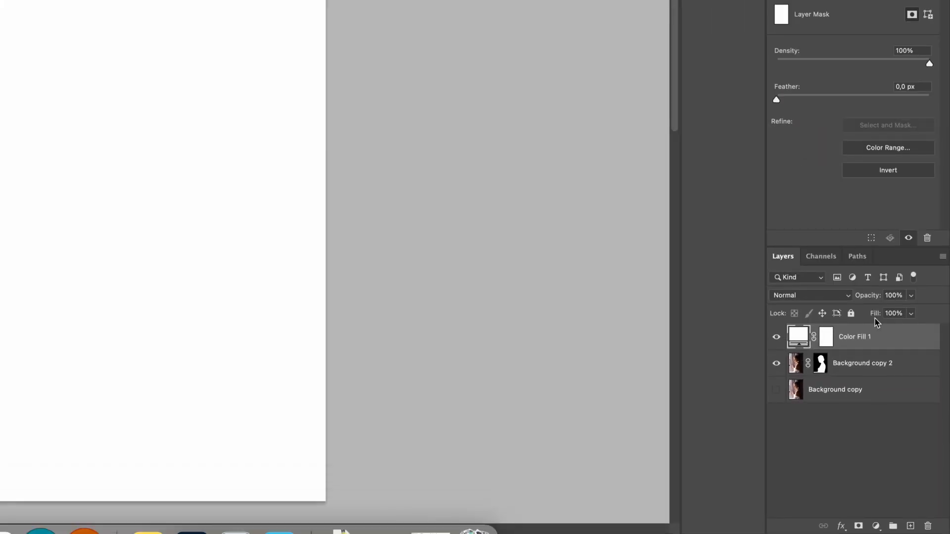
Step: Move the white fill layer beneath the masked Background copy 2 layer so it backs the woman
left_click_drag(893, 336, 896, 369)
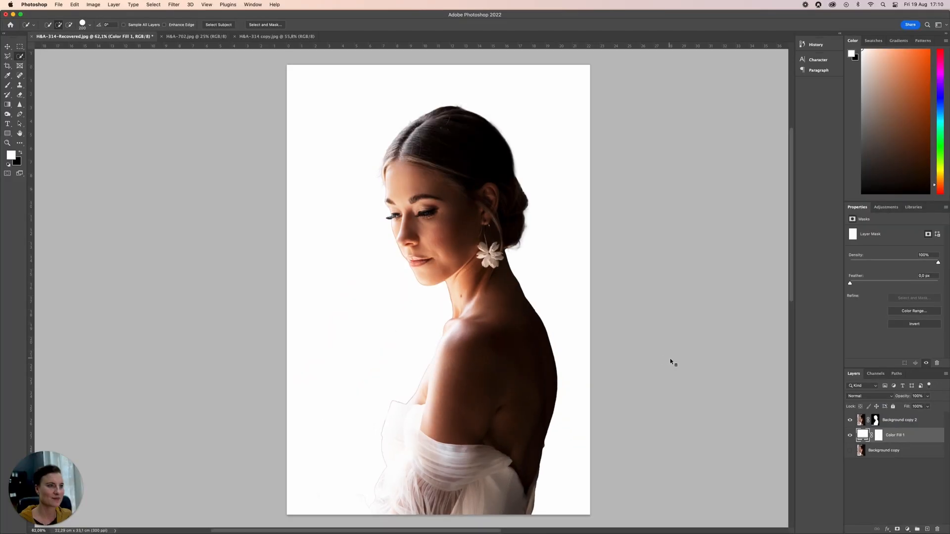
left_click_drag(455, 211, 409, 180)
left_click_drag(637, 330, 636, 331)
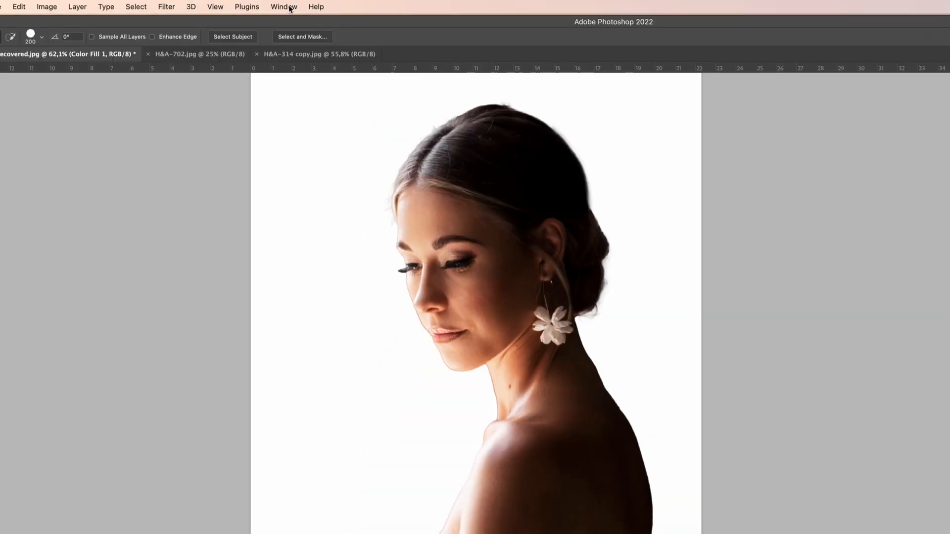
Step: Arrange the documents 2-up Vertical and move H&A-702.jpg into the window group opposite the portrait
left_click(257, 4)
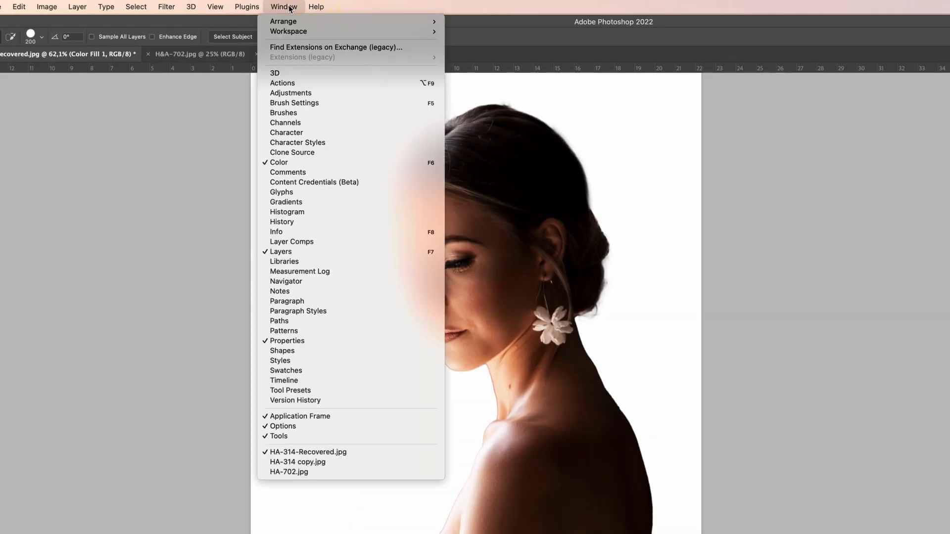
mouse_move(259, 15)
left_click(488, 53)
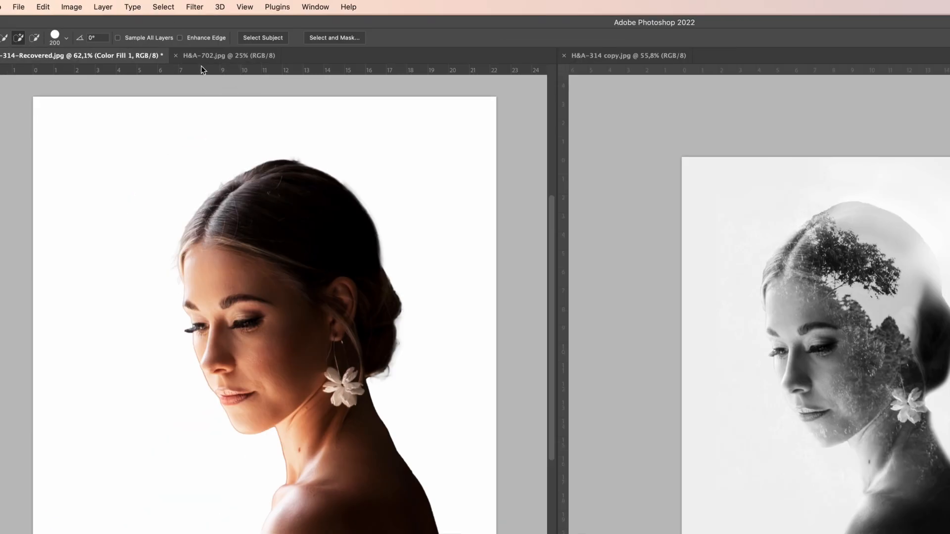
left_click_drag(212, 53, 628, 56)
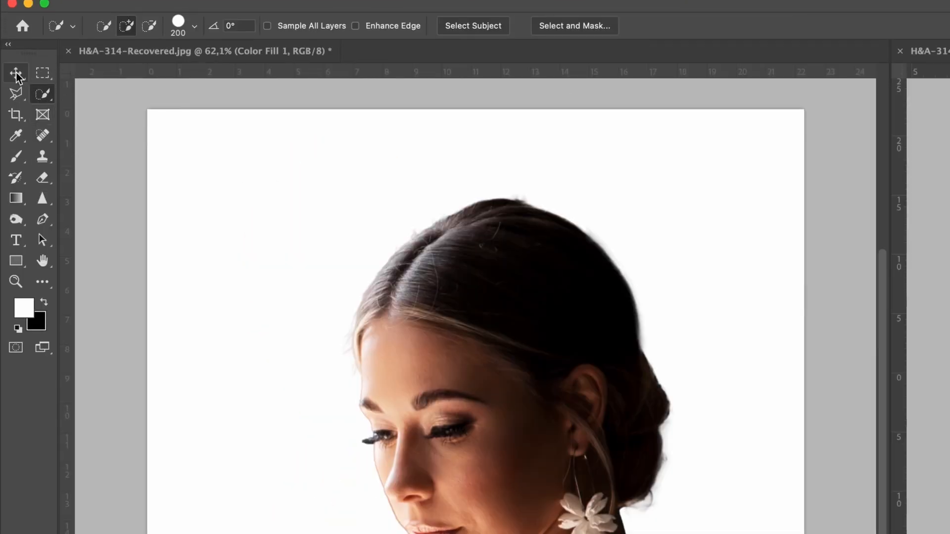
Step: Copy the H&A-702.jpg landscape photo into the portrait document with the Move tool and place it at the top of the layer stack
left_click(15, 74)
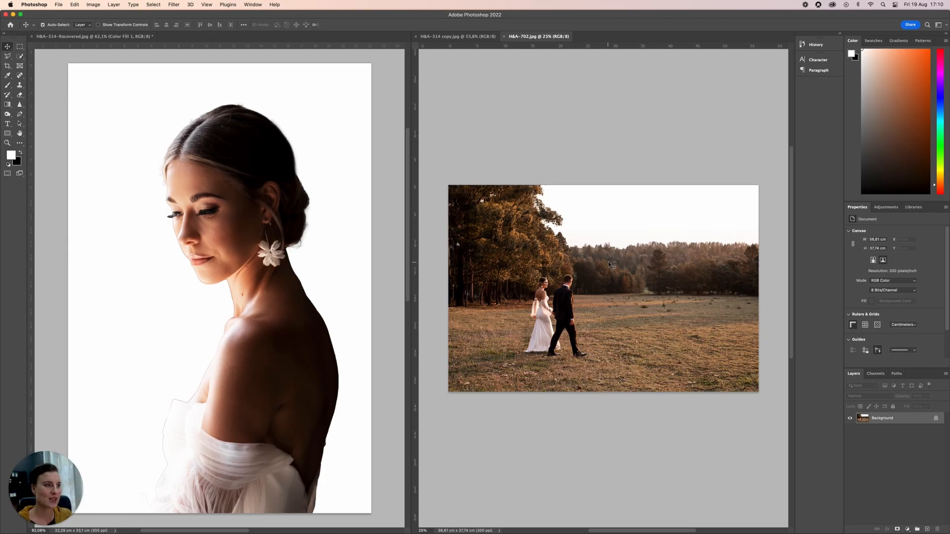
left_click_drag(611, 266, 269, 255)
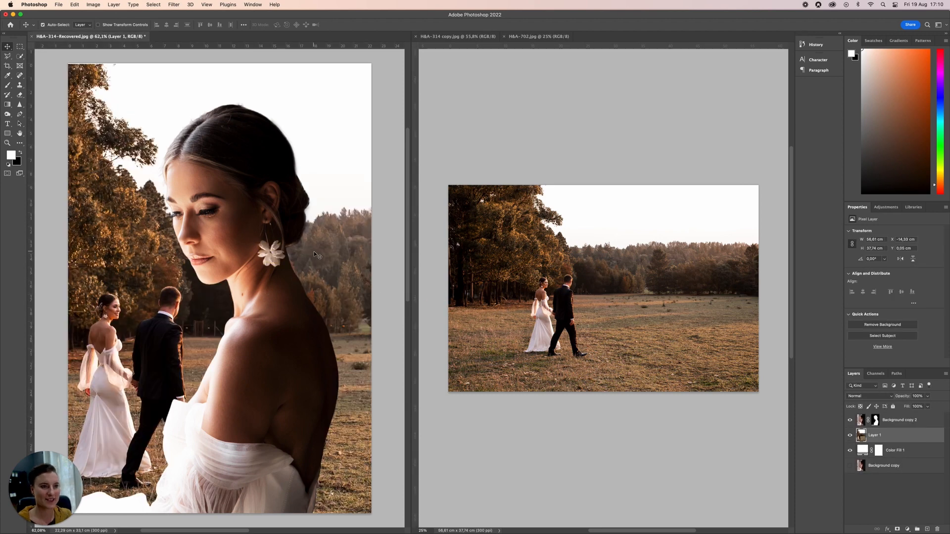
left_click_drag(916, 439, 912, 412)
left_click_drag(850, 341, 855, 371)
left_click_drag(850, 330, 850, 330)
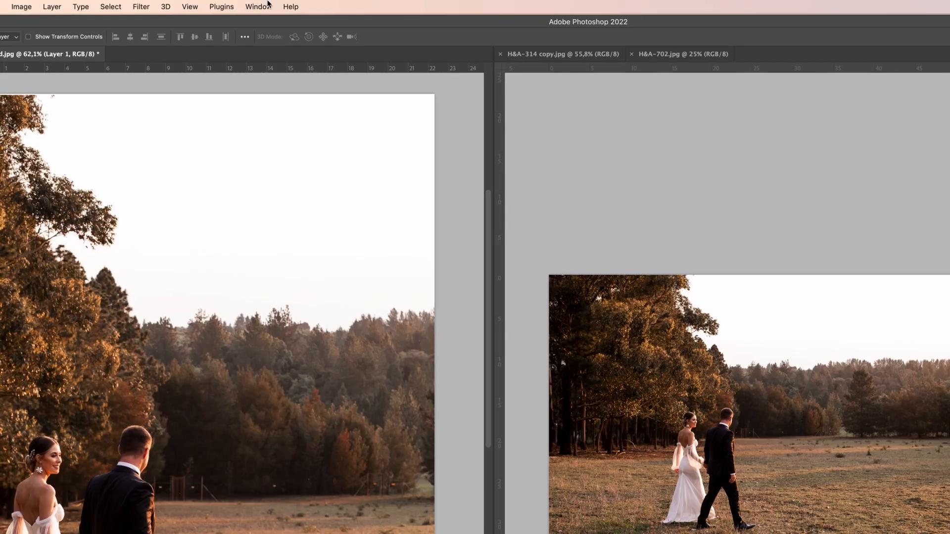
Step: Consolidate all open documents back into tabs in a single window
left_click(253, 4)
mouse_move(252, 15)
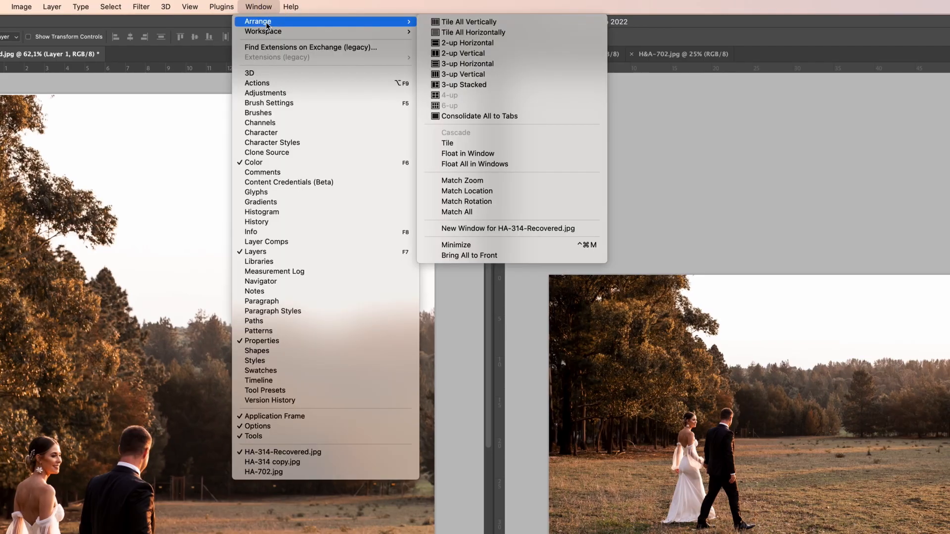
left_click(477, 115)
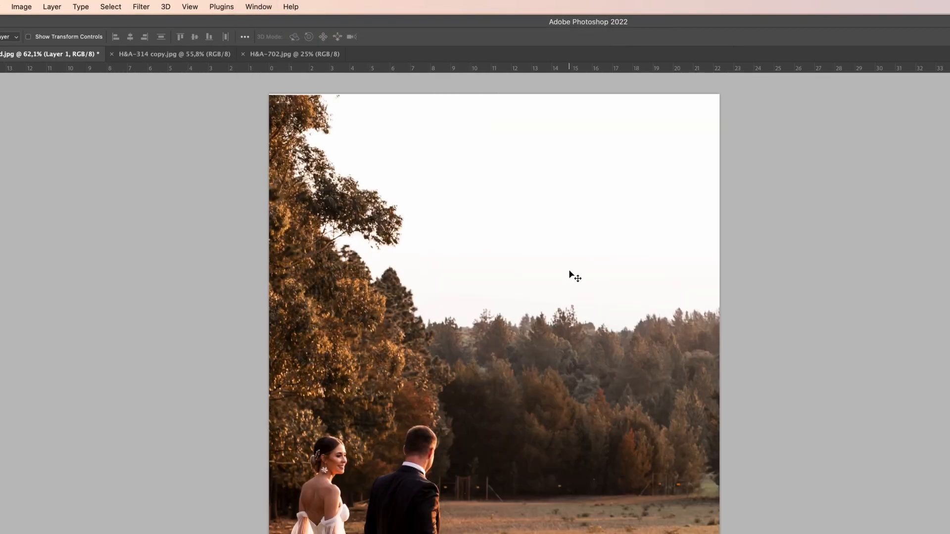
Step: Lower the opacity of Layer 1, the landscape photo of the couple, to 59%
scroll(569, 272, "down", 5)
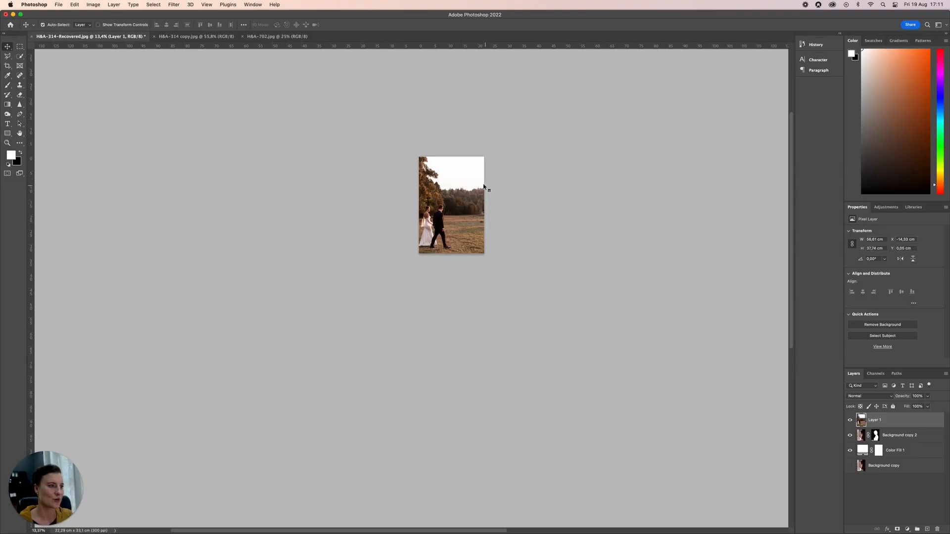
scroll(589, 276, "up", 5)
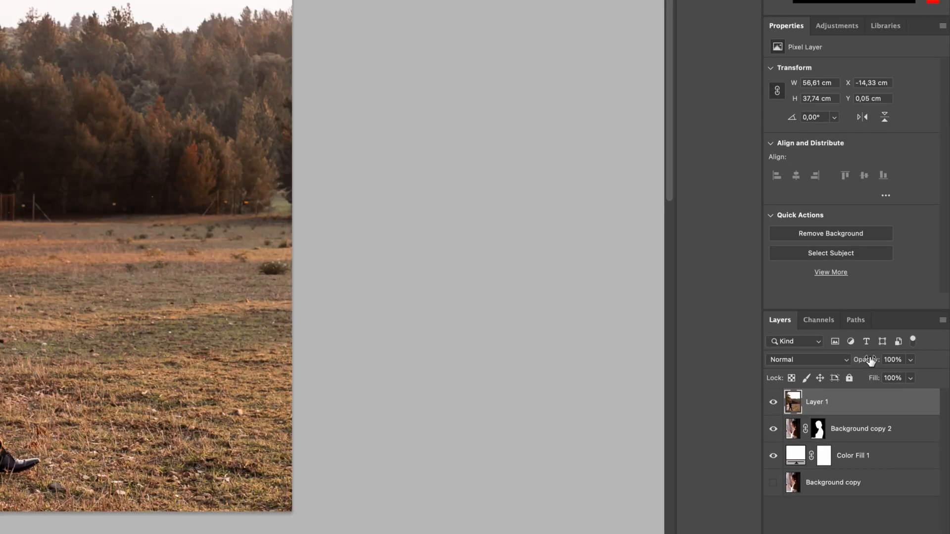
left_click(871, 360)
left_click_drag(865, 361, 839, 361)
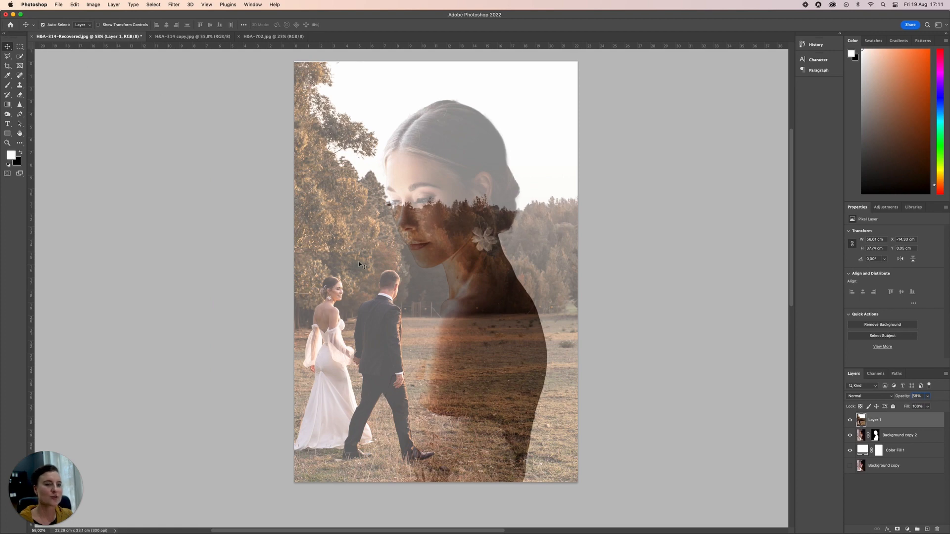
Step: Reposition the landscape photo so the trees and couple overlap the woman's silhouette, and set its blend mode to Screen
left_click_drag(380, 270, 460, 264)
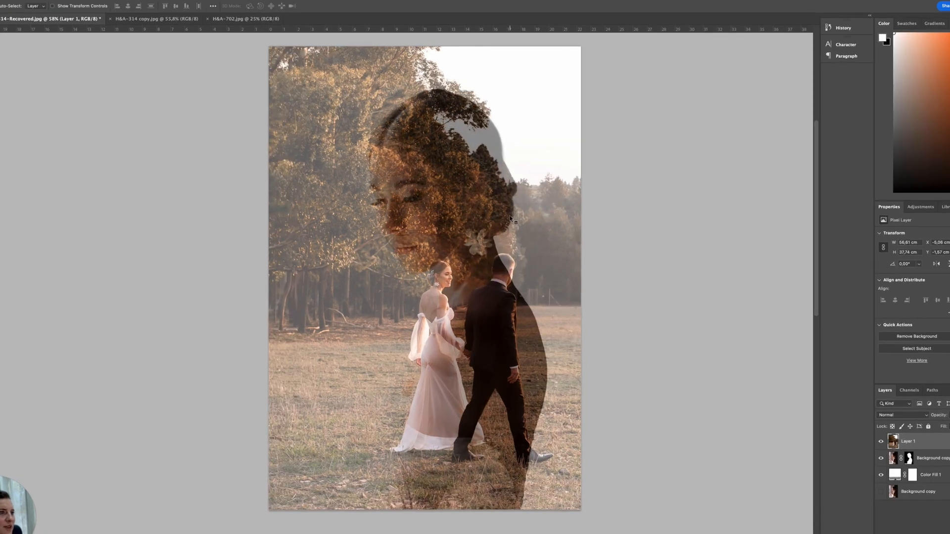
left_click_drag(504, 230, 500, 242)
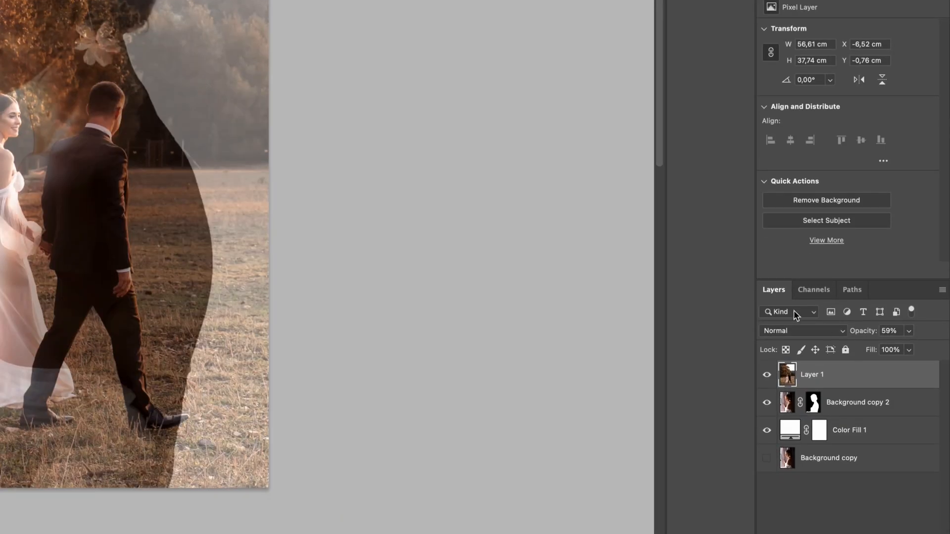
left_click(832, 330)
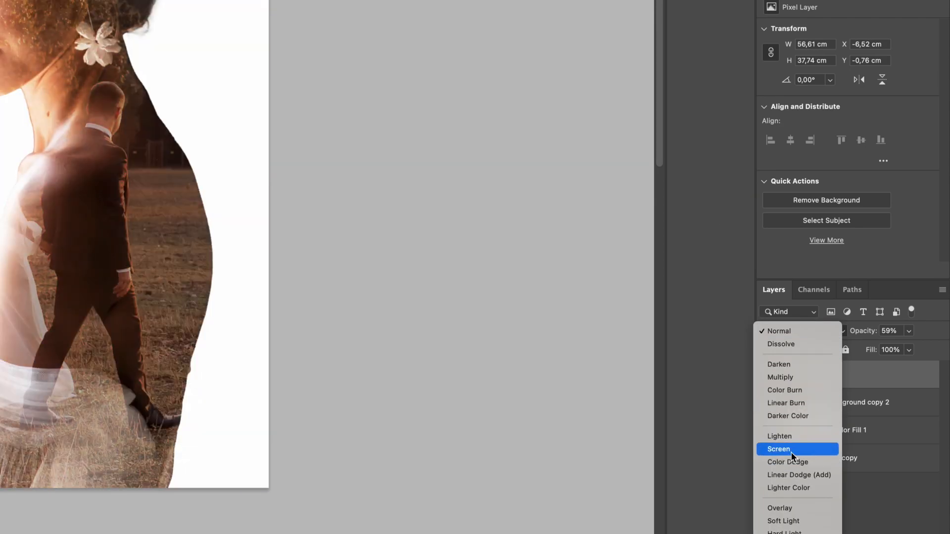
left_click(791, 449)
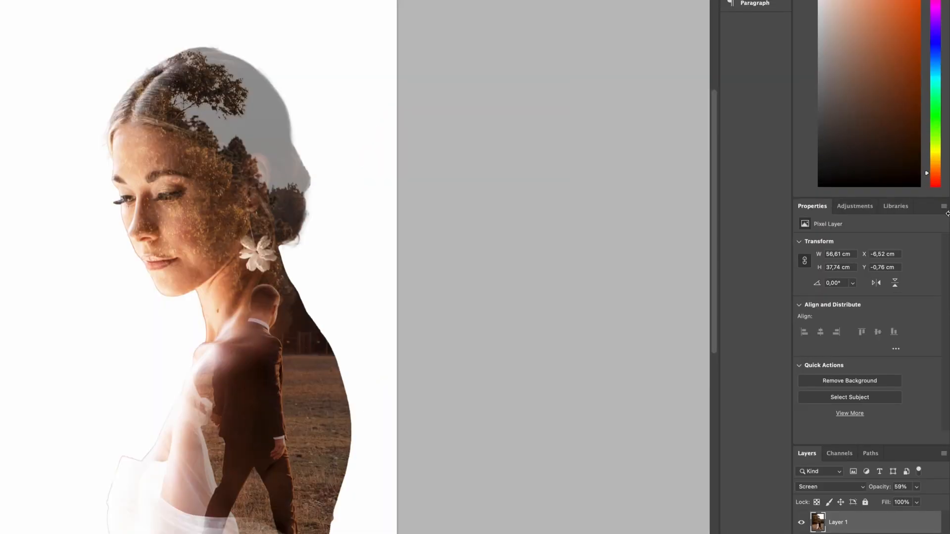
Step: Add a Black & White adjustment layer at the top of the stack and give Layer 1 a layer mask
left_click(881, 206)
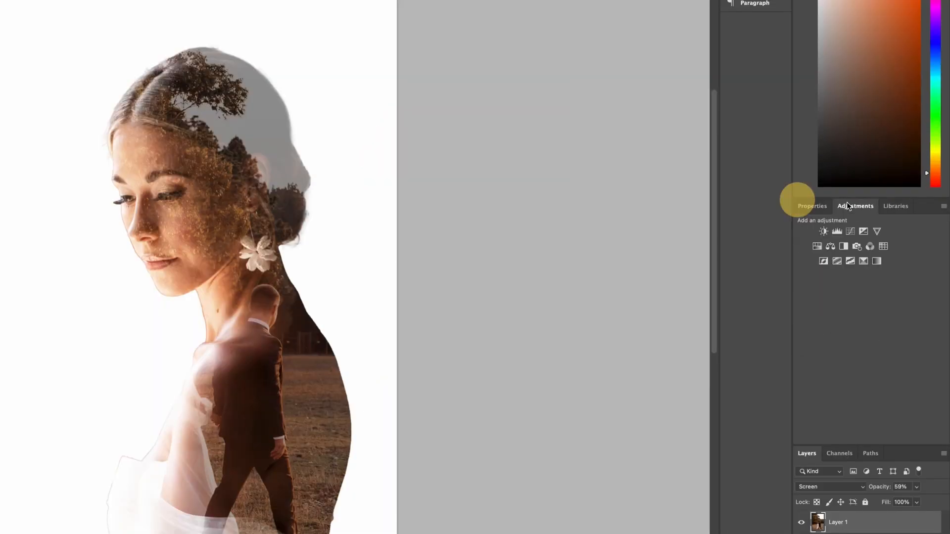
left_click(843, 247)
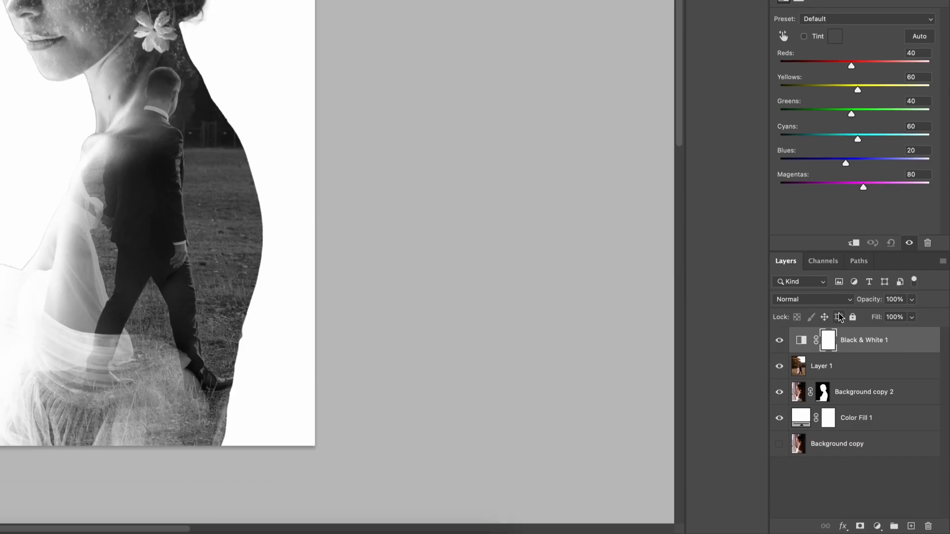
left_click(854, 369)
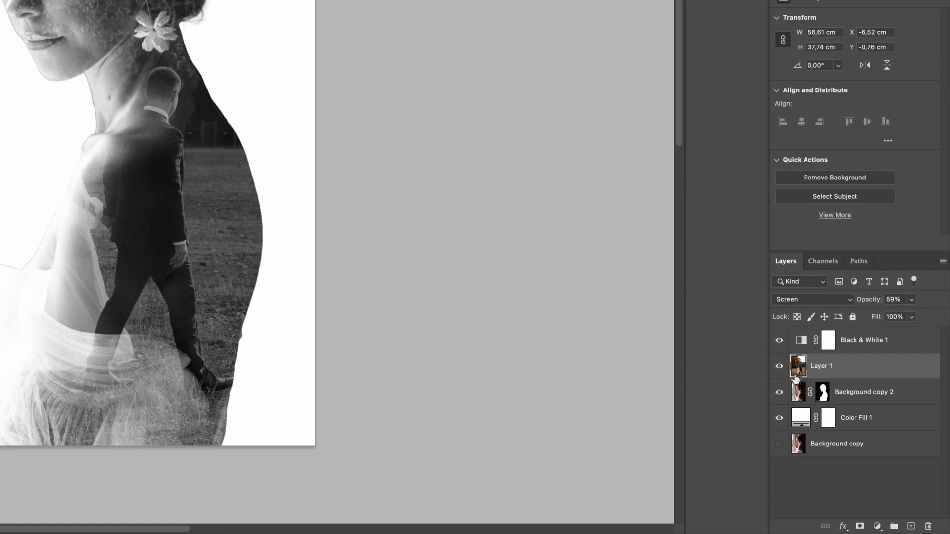
left_click(861, 526)
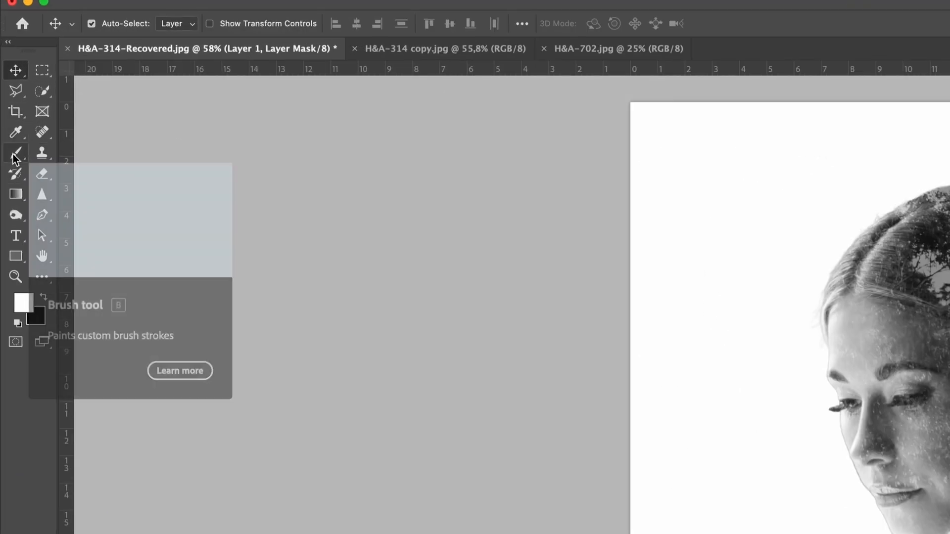
Step: Paint black on Layer 1's mask with a large Normal-mode brush to hide the couple and field over the woman's body and dress
left_click(13, 154)
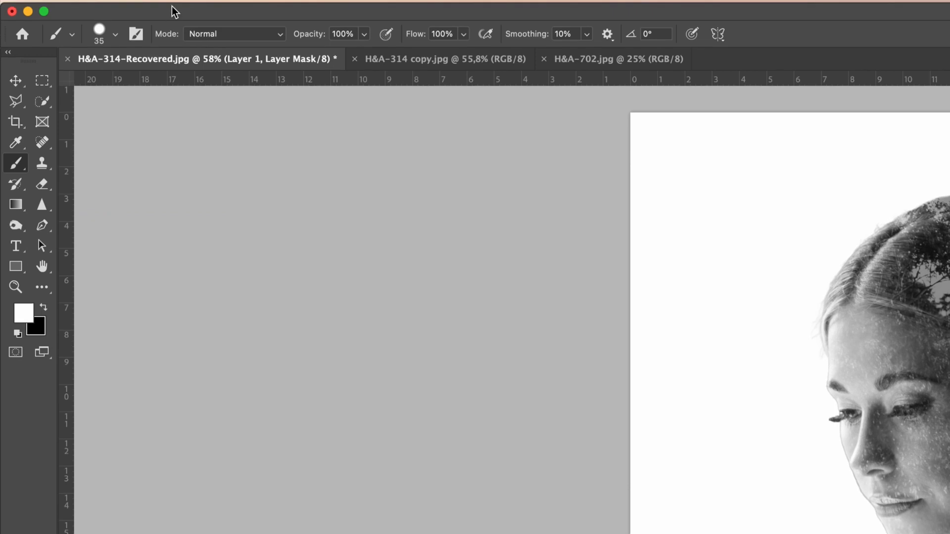
left_click(251, 33)
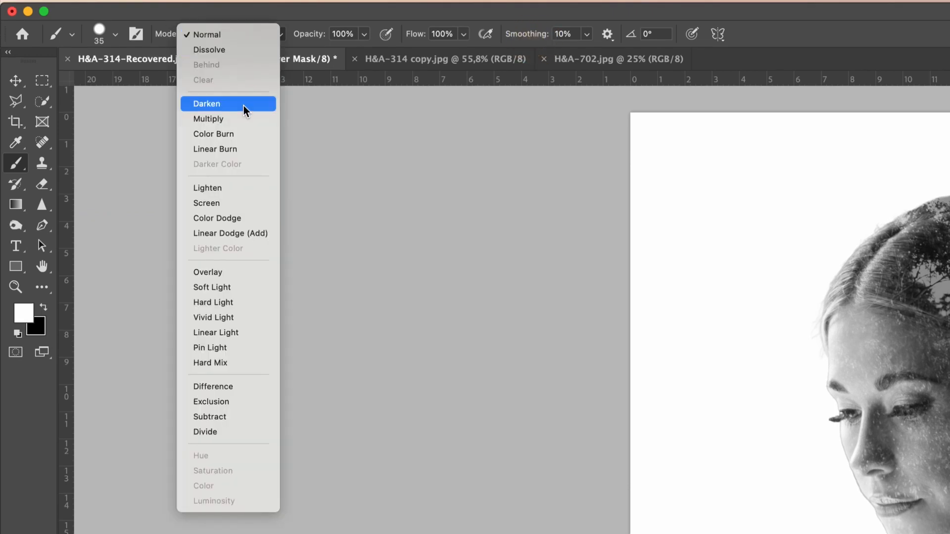
left_click(231, 29)
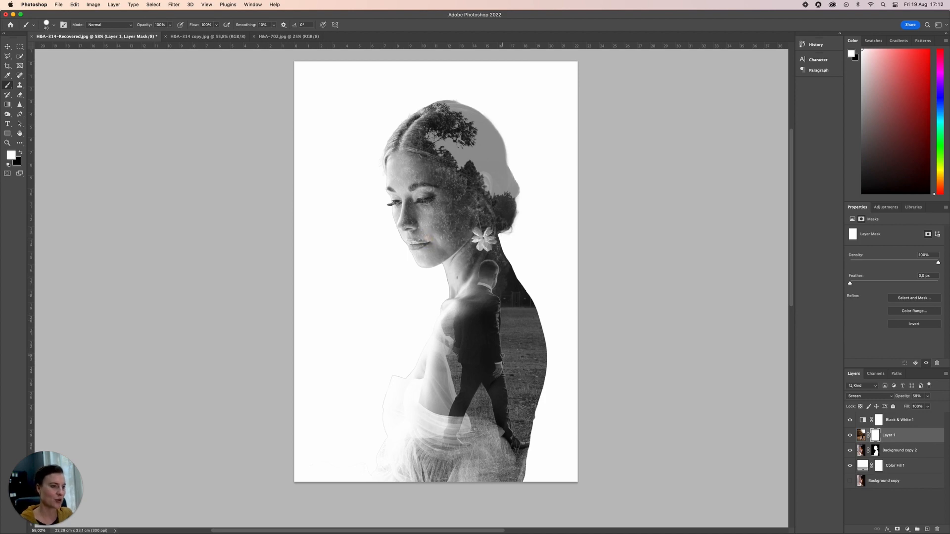
key("bracketright")
key("bracketright")
key("bracketright")
key("bracketright")
key("bracketright")
key("bracketright")
key("bracketright")
key("bracketright")
key("bracketright")
key("bracketright")
left_click_drag(491, 357, 483, 383)
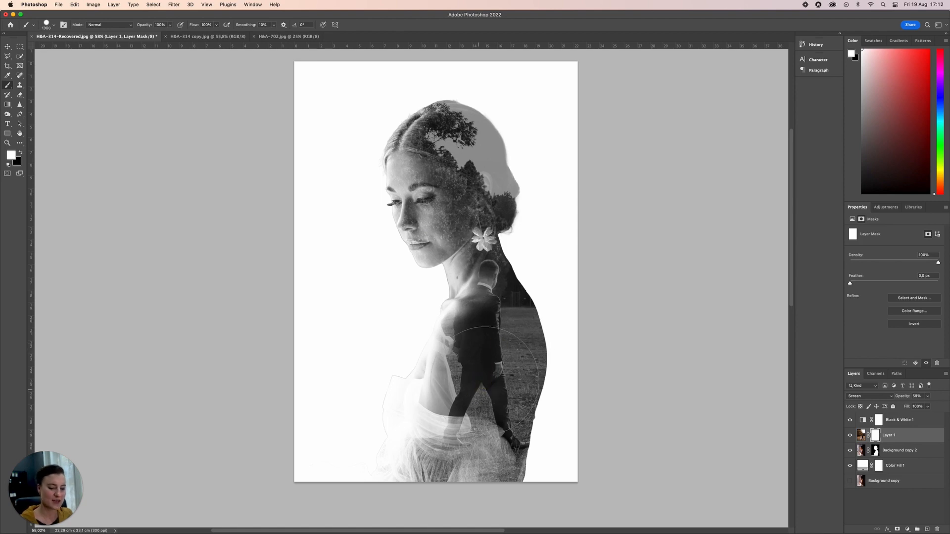
key("x")
mouse_move(420, 383)
left_mouse_down()
mouse_move(462, 398)
mouse_move(469, 380)
mouse_move(508, 402)
left_mouse_up()
mouse_move(501, 455)
left_mouse_down()
mouse_move(396, 470)
mouse_move(509, 309)
mouse_move(435, 417)
left_mouse_up()
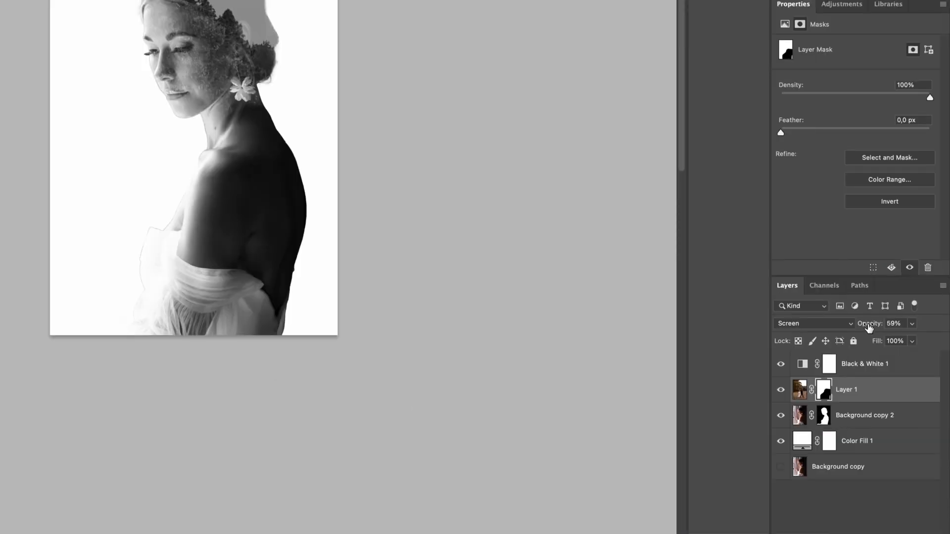
Step: Raise Layer 1's opacity to 100% and return to the Brush tool
left_click_drag(869, 328, 907, 200)
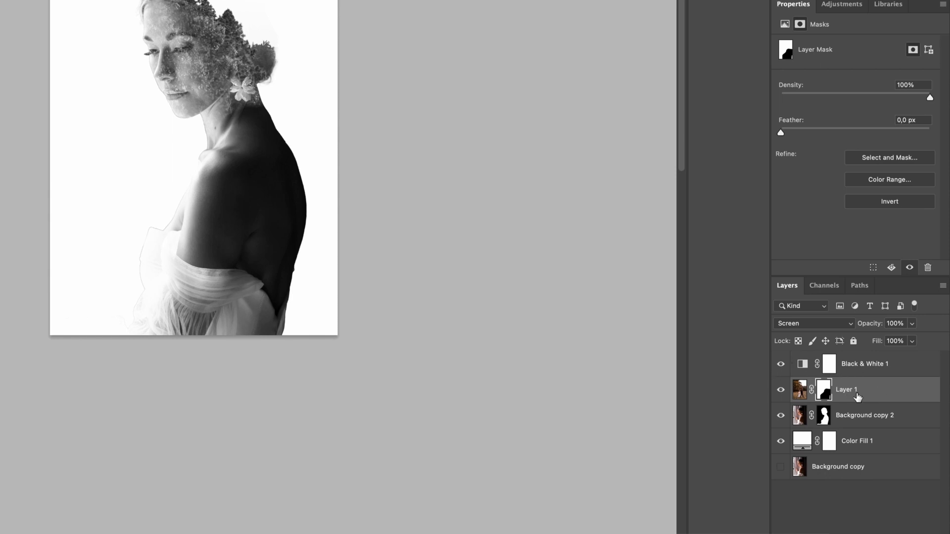
left_click_drag(877, 325, 909, 325)
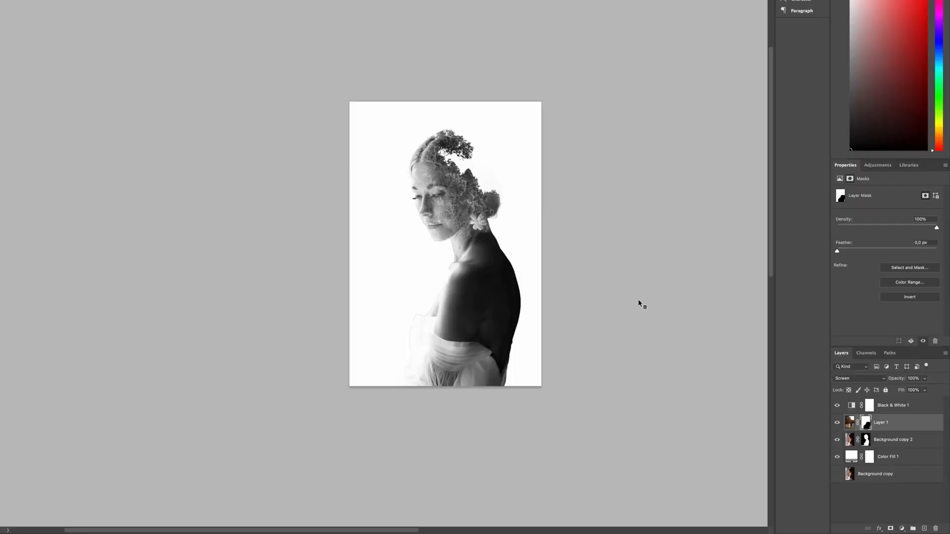
key("b")
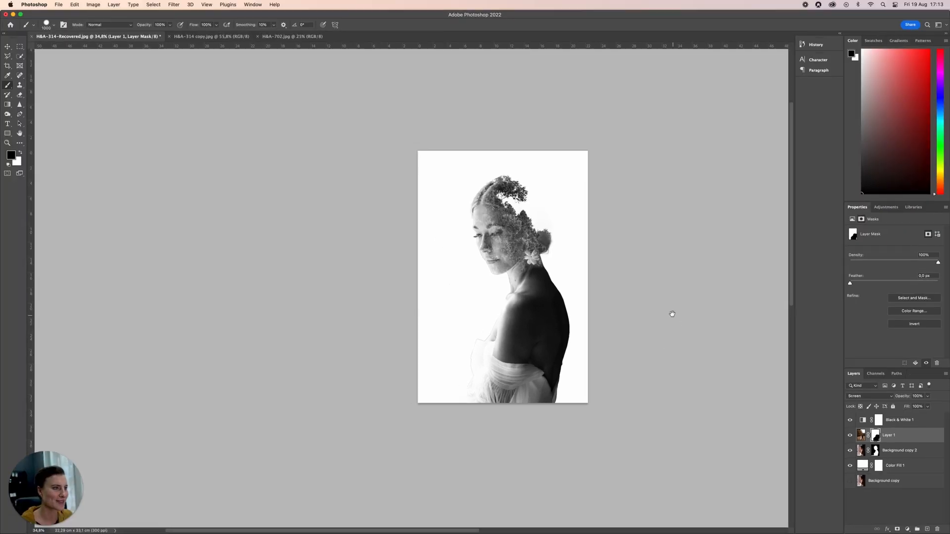
Step: Shrink the brush and start clearing the tree texture from the woman's eyes on Layer 1's mask
left_click_drag(635, 287, 564, 304)
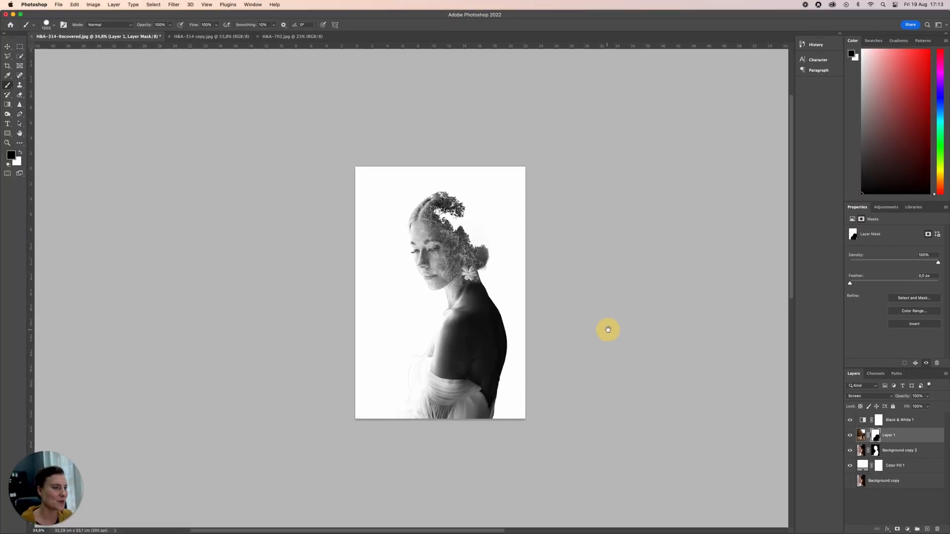
scroll(463, 249, "up", 8)
left_click_drag(465, 268, 549, 262)
key("bracketleft")
key("bracketleft")
key("bracketleft")
key("bracketleft")
key("bracketleft")
key("bracketleft")
key("bracketleft")
key("bracketleft")
key("bracketleft")
key("bracketleft")
key("bracketleft")
key("bracketleft")
key("bracketleft")
key("bracketleft")
mouse_move(480, 241)
left_mouse_down()
mouse_move(462, 265)
mouse_move(453, 243)
mouse_move(469, 274)
mouse_move(472, 246)
left_mouse_up()
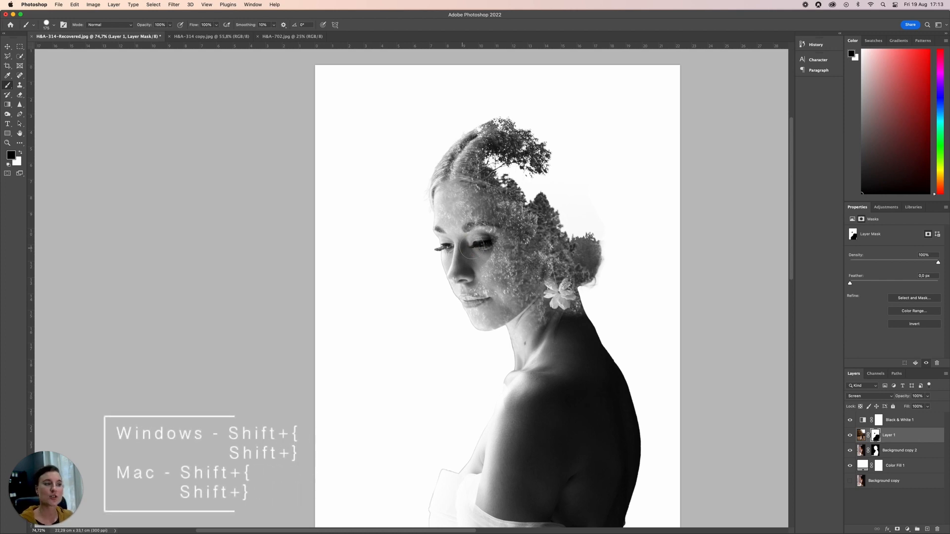
Step: Soften the brush and paint black on Layer 1's mask to clear the tree texture from the woman's face and front hair
key("shift+[")
key("shift+[")
key("]")
key("]")
mouse_move(481, 254)
left_mouse_down()
mouse_move(476, 278)
mouse_move(455, 278)
mouse_move(459, 266)
mouse_move(488, 309)
mouse_move(541, 333)
left_mouse_up()
mouse_move(460, 234)
left_mouse_down()
mouse_move(464, 214)
mouse_move(495, 245)
left_mouse_up()
mouse_move(561, 232)
left_mouse_down()
mouse_move(556, 212)
mouse_move(566, 242)
mouse_move(561, 213)
left_mouse_up()
key("super+z")
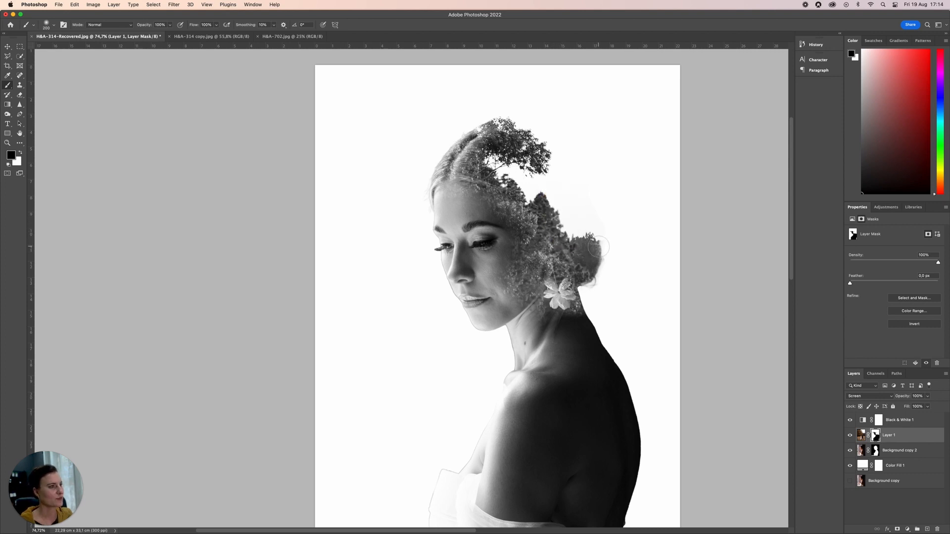
mouse_move(472, 209)
left_mouse_down()
mouse_move(435, 195)
mouse_move(481, 212)
mouse_move(463, 200)
mouse_move(453, 161)
mouse_move(443, 179)
mouse_move(444, 121)
left_mouse_up()
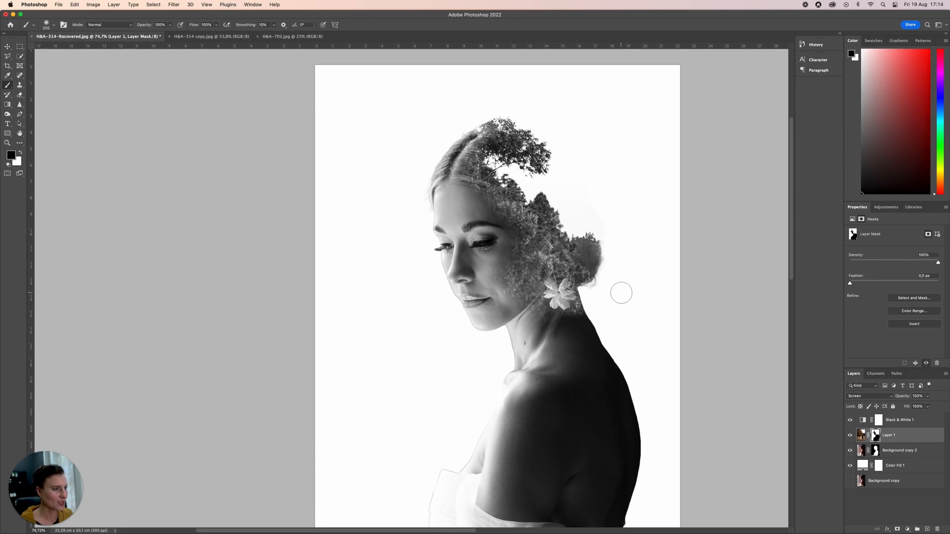
Step: Paint black on the Background copy 2 mask with a smaller brush to clean the edge beneath the hair bun
left_click(637, 284, "super")
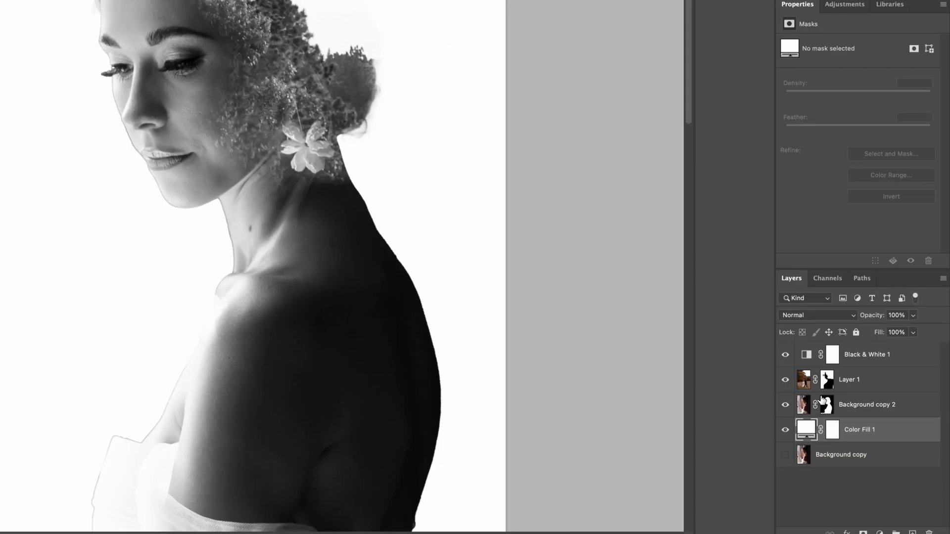
left_click(827, 403)
mouse_move(372, 129)
left_mouse_down()
mouse_move(369, 142)
mouse_move(375, 136)
left_mouse_up()
key("bracketleft")
key("bracketleft")
key("bracketleft")
key("bracketleft")
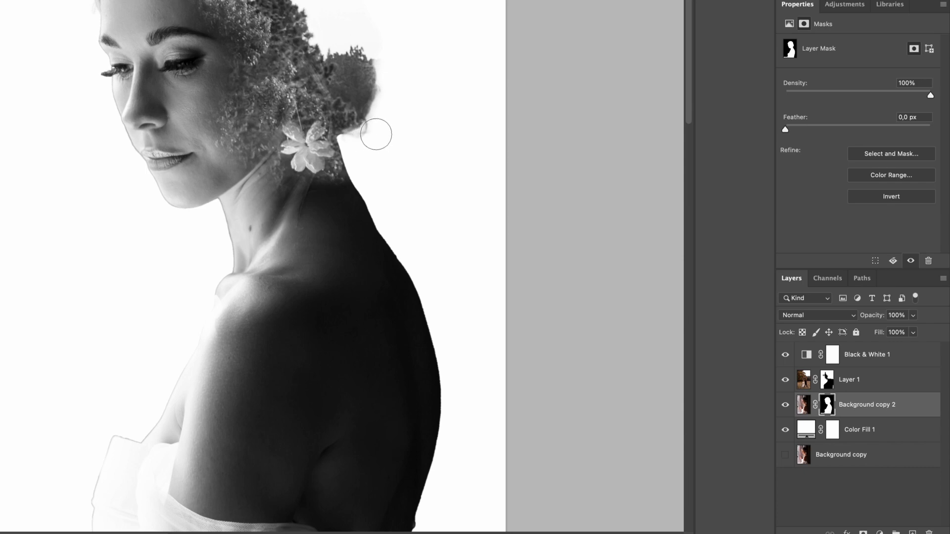
left_click_drag(392, 132, 550, 225)
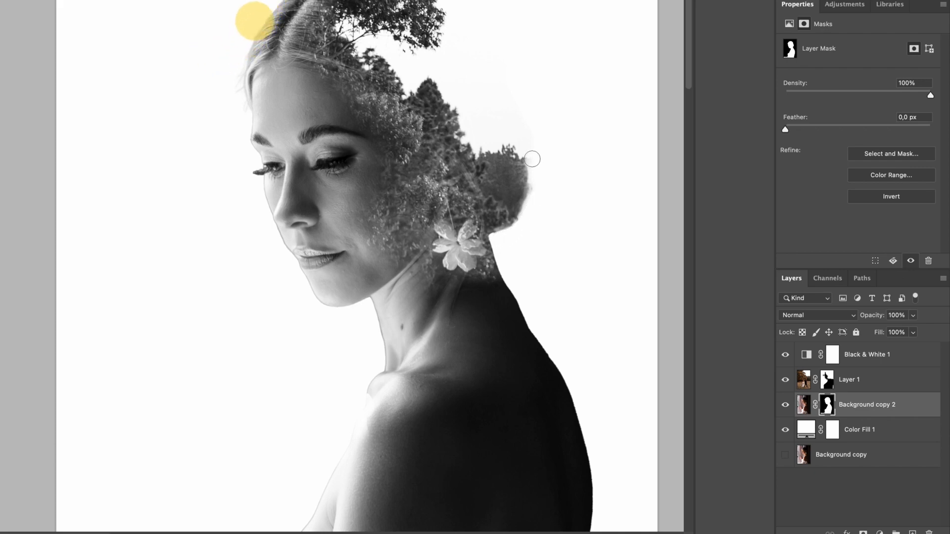
Step: Paint away the faint fringe around the bun and the back of the head on the Background copy 2 mask, adjusting brush size
mouse_move(539, 135)
left_mouse_down()
mouse_move(600, 254)
mouse_move(559, 216)
left_mouse_up()
key("bracketright")
key("bracketright")
key("bracketright")
key("bracketright")
key("bracketright")
key("bracketleft")
key("bracketleft")
left_click_drag(561, 235, 543, 201)
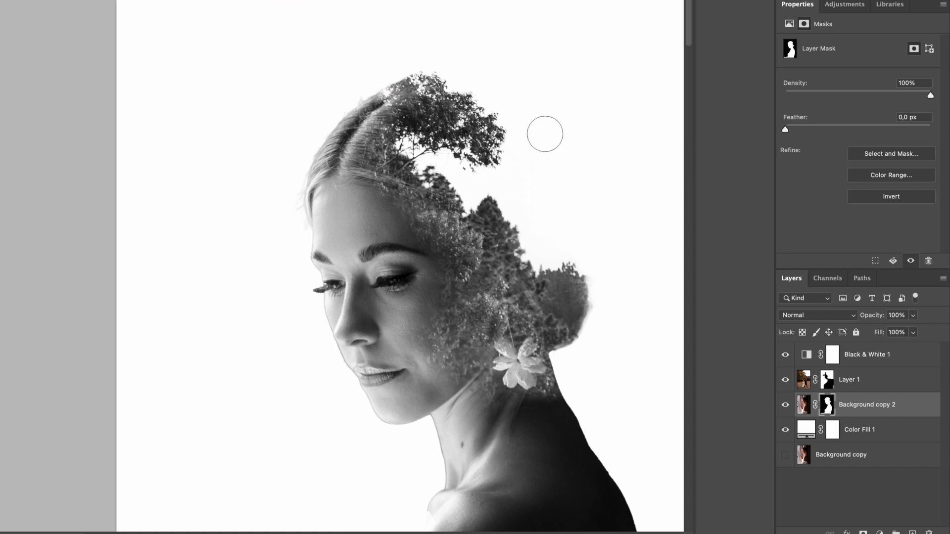
key("bracketleft")
key("bracketleft")
key("bracketleft")
key("bracketright")
key("bracketright")
key("bracketright")
left_click_drag(572, 238, 630, 240)
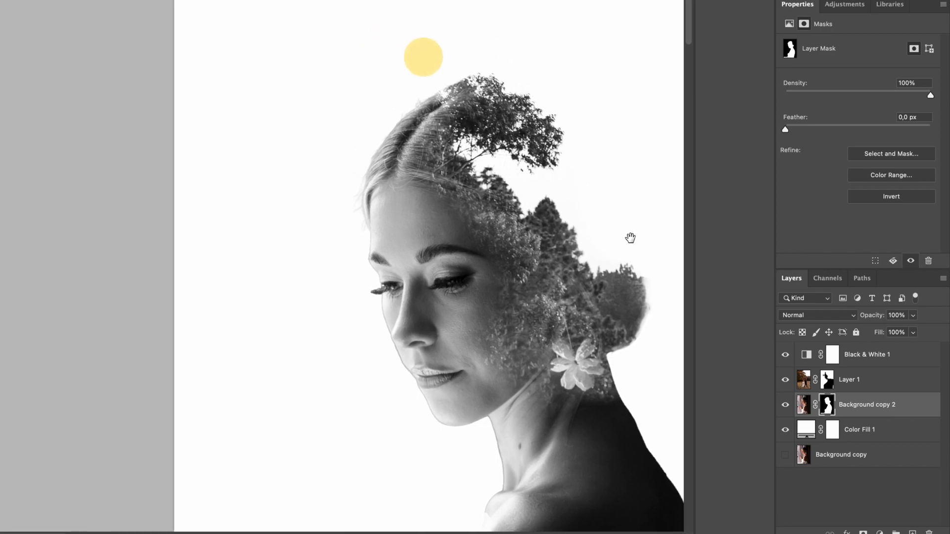
Step: Shrink the brush and mask out the stray hairs and outline along the front hair, forehead and brow on Background copy 2
key("bracketleft")
key("bracketleft")
key("bracketleft")
key("bracketleft")
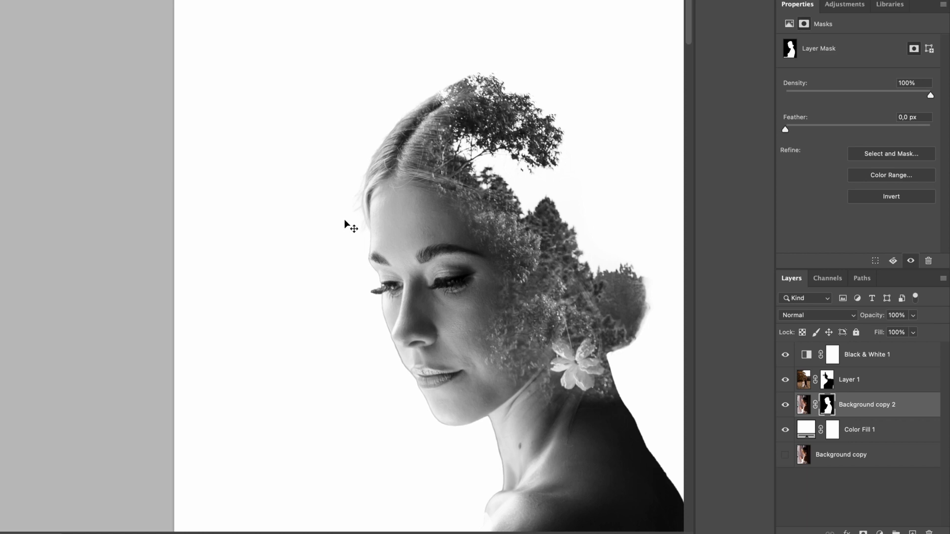
key("super+plus")
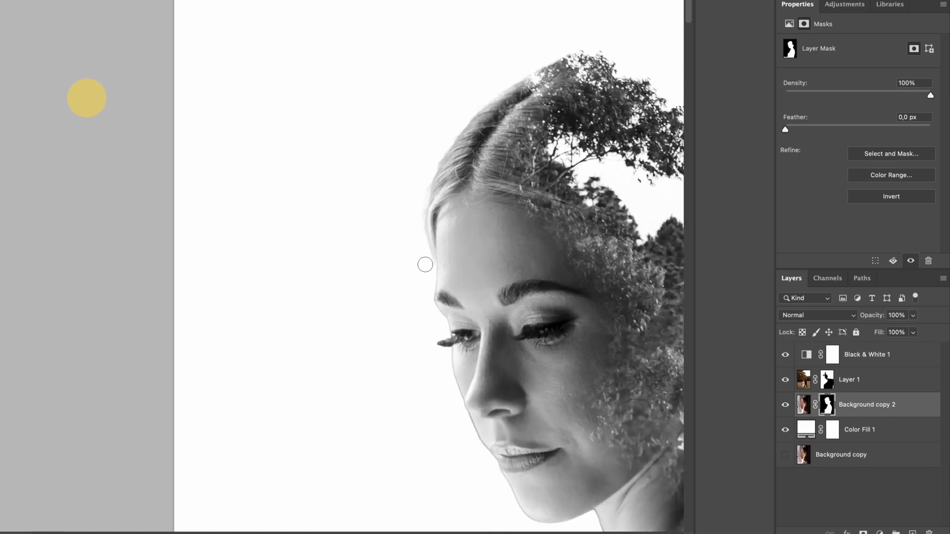
left_click_drag(420, 433, 330, 243)
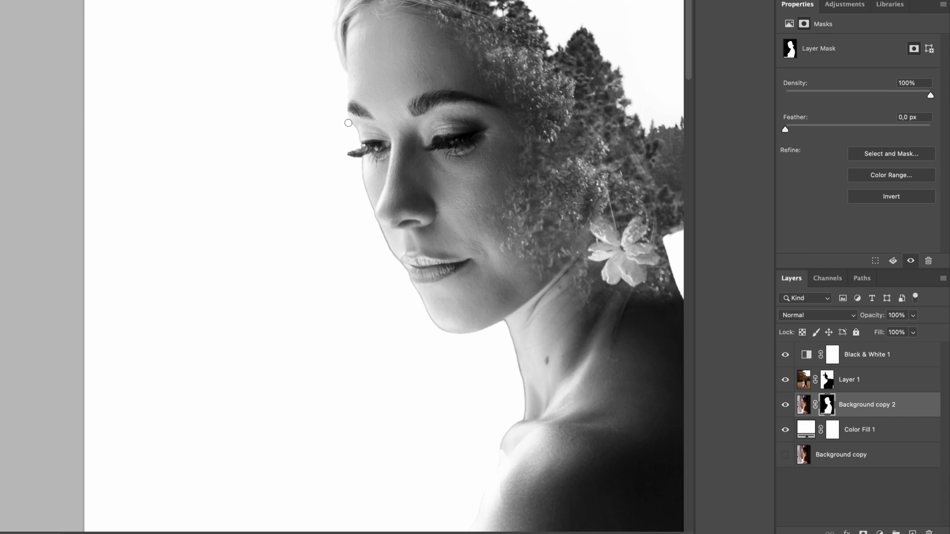
mouse_move(324, 183)
left_mouse_down()
mouse_move(303, 155)
mouse_move(313, 147)
left_mouse_up()
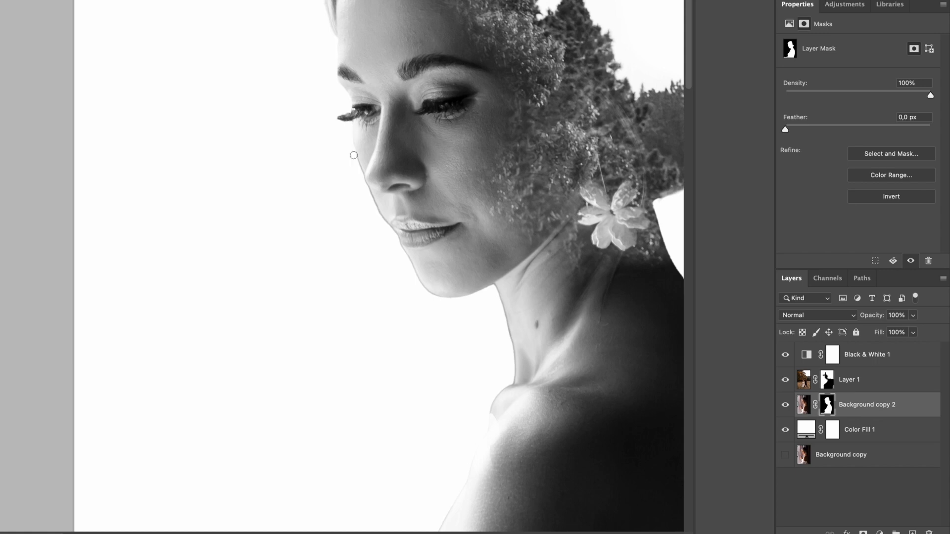
Step: Mask out the leftover outline along the lower face, neck, shoulder and dress on Background copy 2, enlarging the brush for the dress
scroll(353, 155, "down", 15)
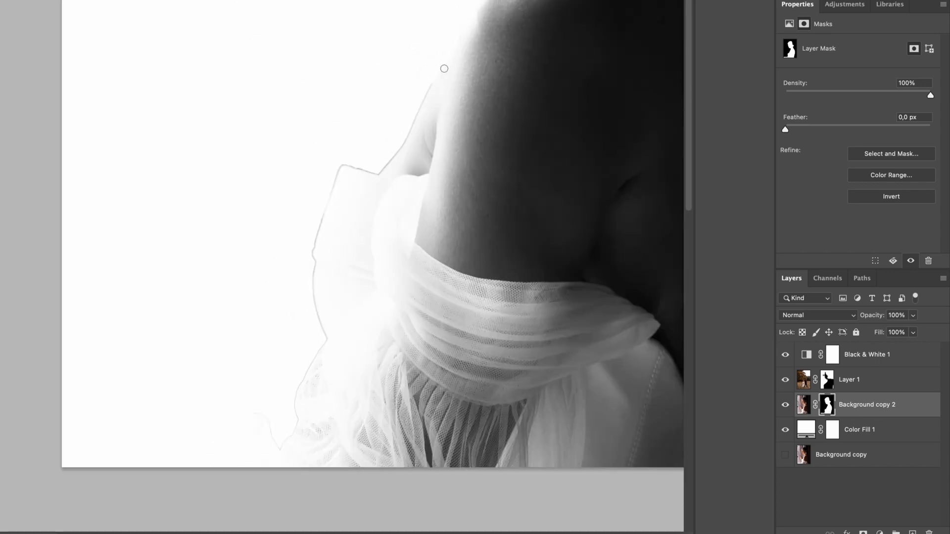
mouse_move(443, 68)
left_mouse_down()
mouse_move(376, 170)
mouse_move(342, 167)
left_mouse_up()
left_click_drag(343, 167, 489, 54)
mouse_move(489, 54)
left_mouse_down()
mouse_move(455, 132)
mouse_move(452, 295)
mouse_move(468, 396)
left_mouse_up()
key("bracketright")
key("bracketright")
key("bracketright")
key("bracketright")
left_click_drag(468, 396, 60, 433)
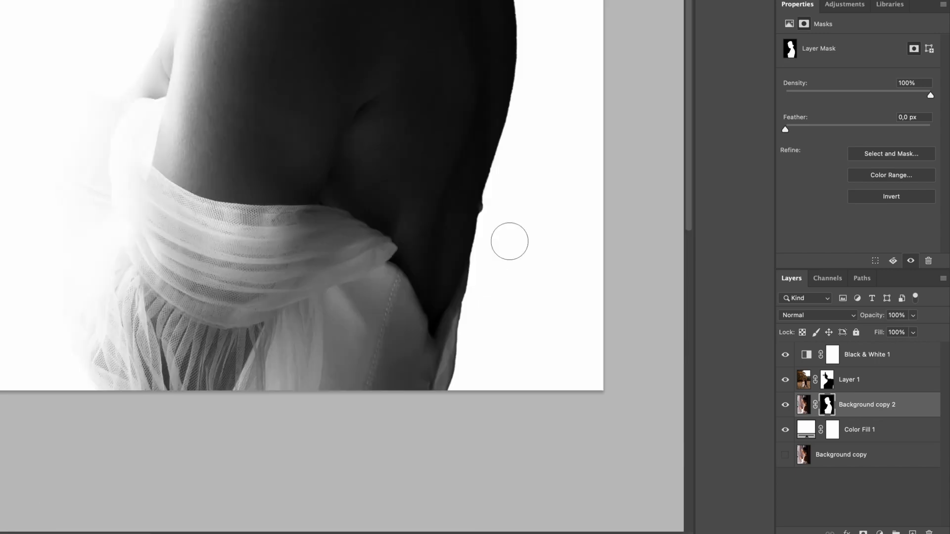